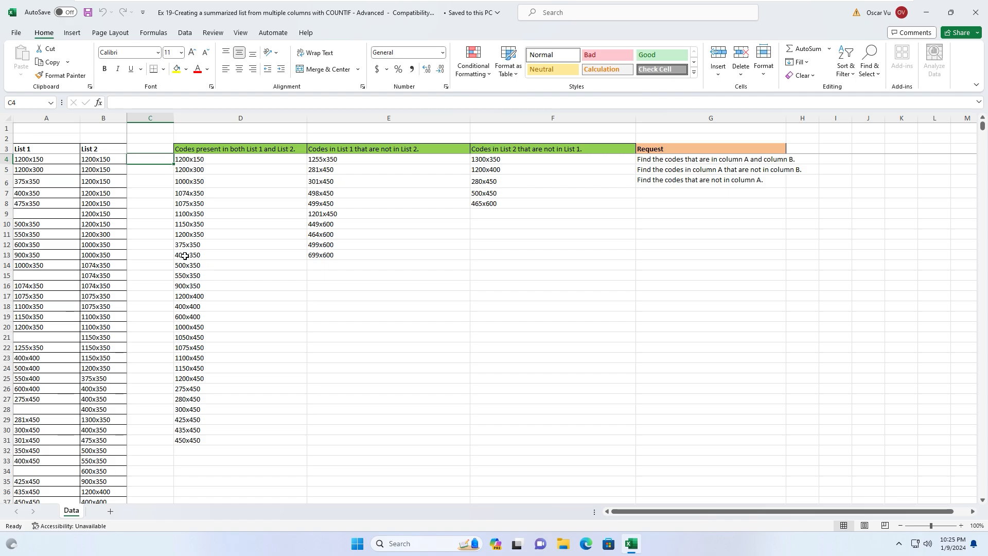
# - Inspect the existing result formulas in columns D, E and F in the formula bar
pyautogui.click(232, 251)
pyautogui.scroll(-1, 232, 250)
pyautogui.scroll(1, 232, 250)
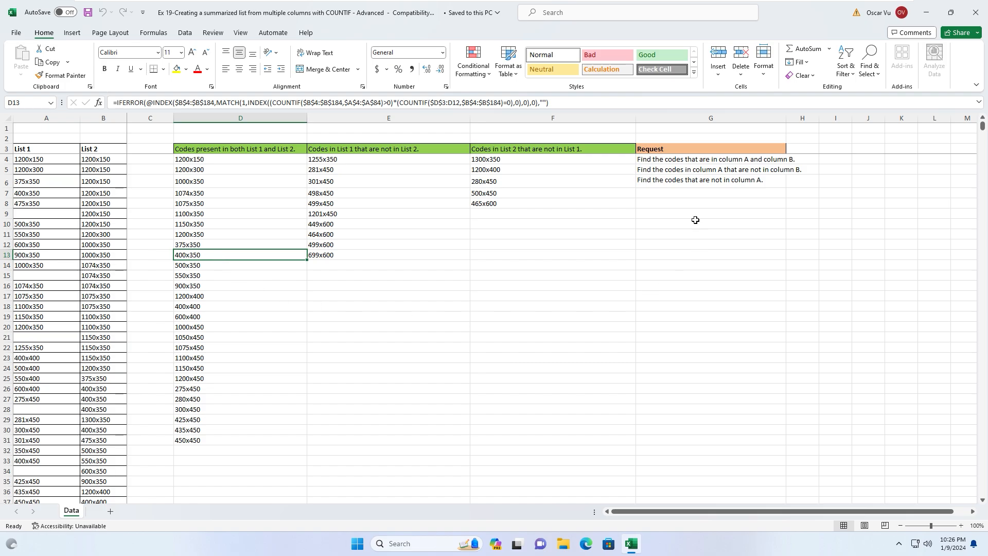
pyautogui.click(233, 213)
pyautogui.click(385, 213)
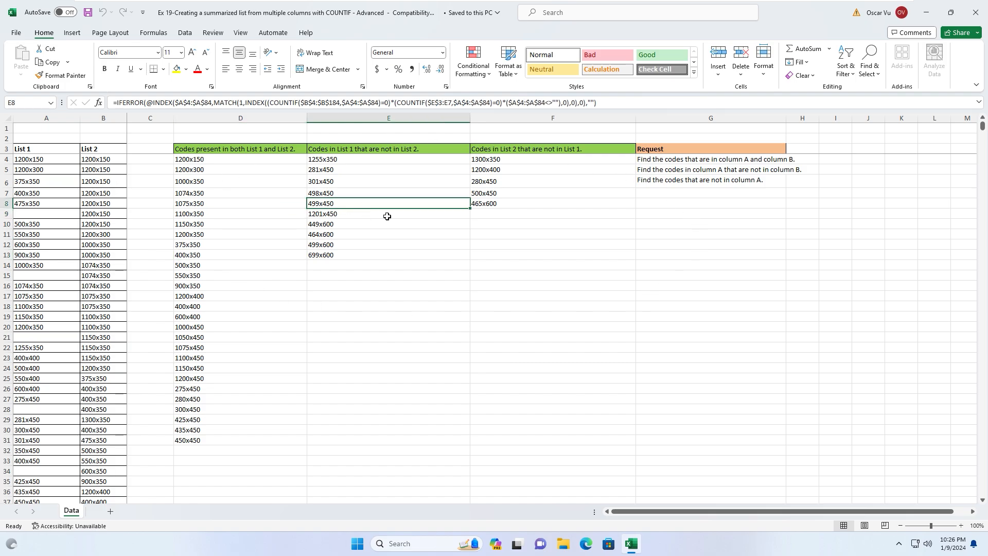
pyautogui.click(516, 216)
pyautogui.click(365, 213)
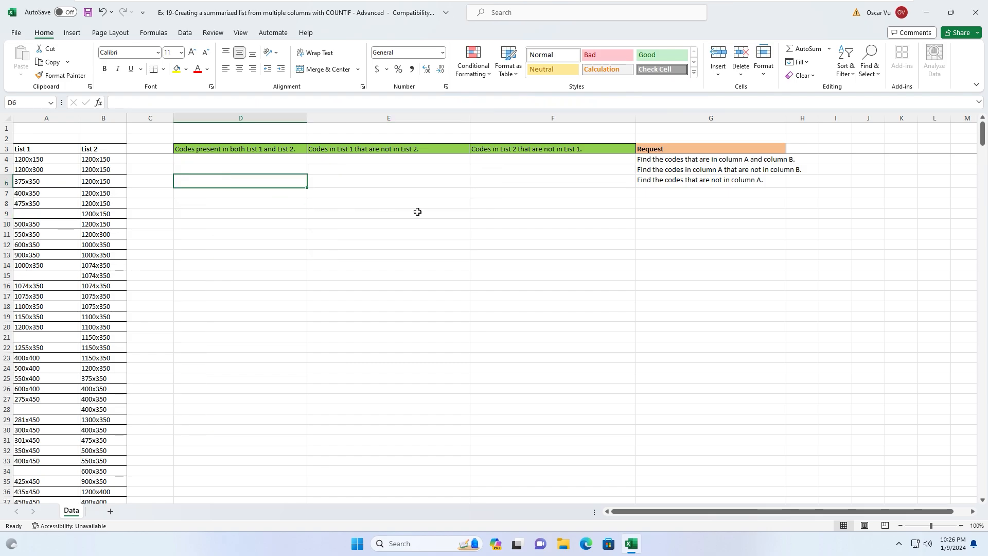
pyautogui.click(421, 185)
pyautogui.click(218, 159)
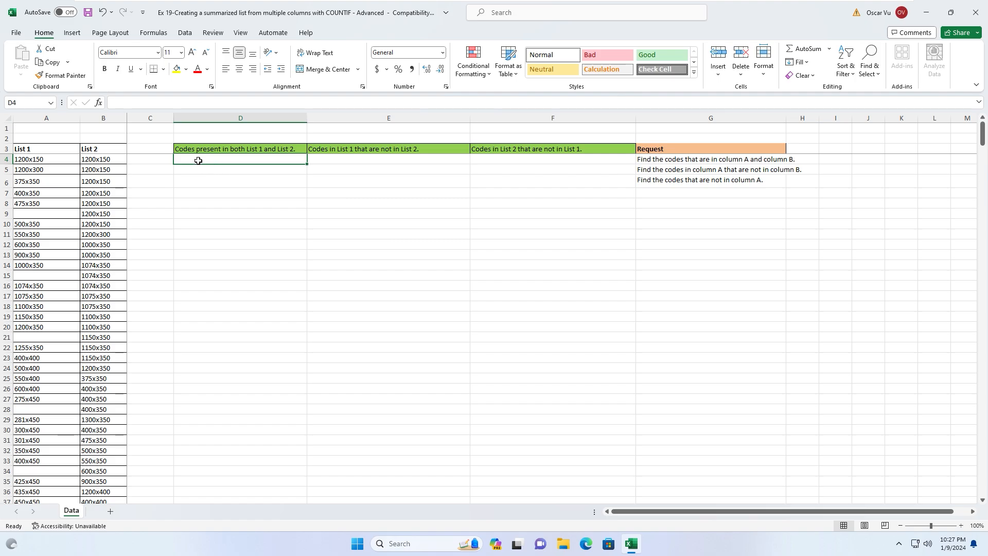
# - Start D4's formula as =INDEX over the absolute List 2 range $B$4:$B$184
pyautogui.write('=')
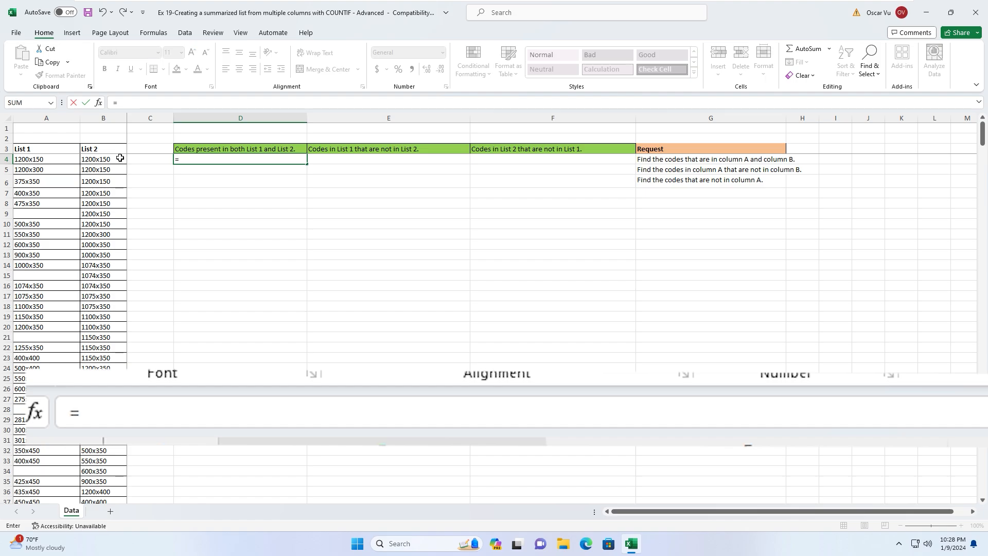
pyautogui.write('index(')
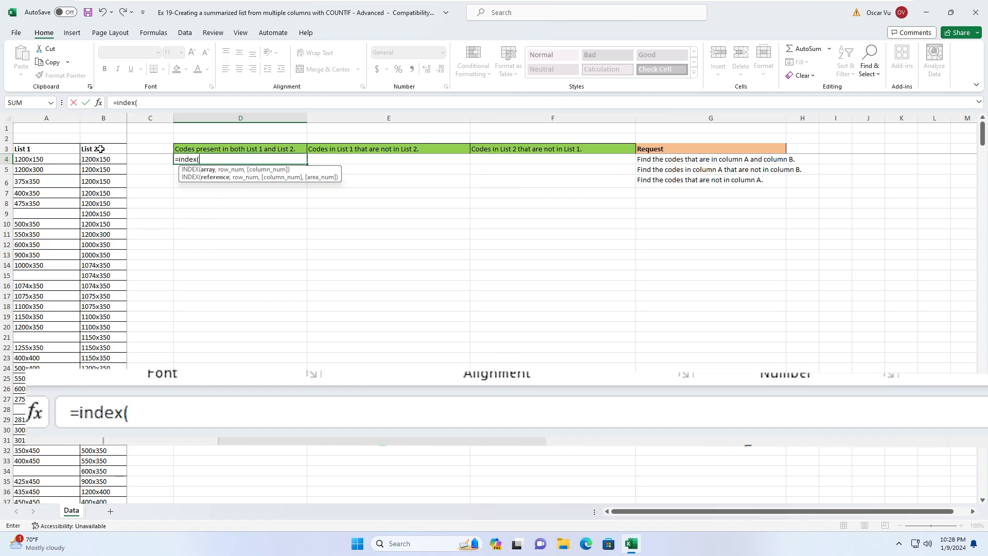
pyautogui.click(98, 158)
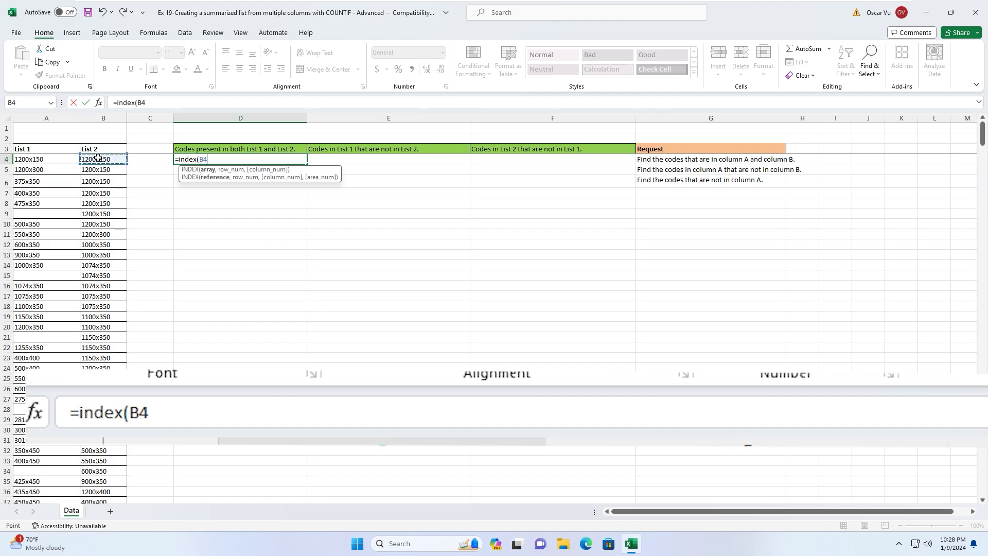
pyautogui.hotkey('ctrl', 'shift', 'Down')
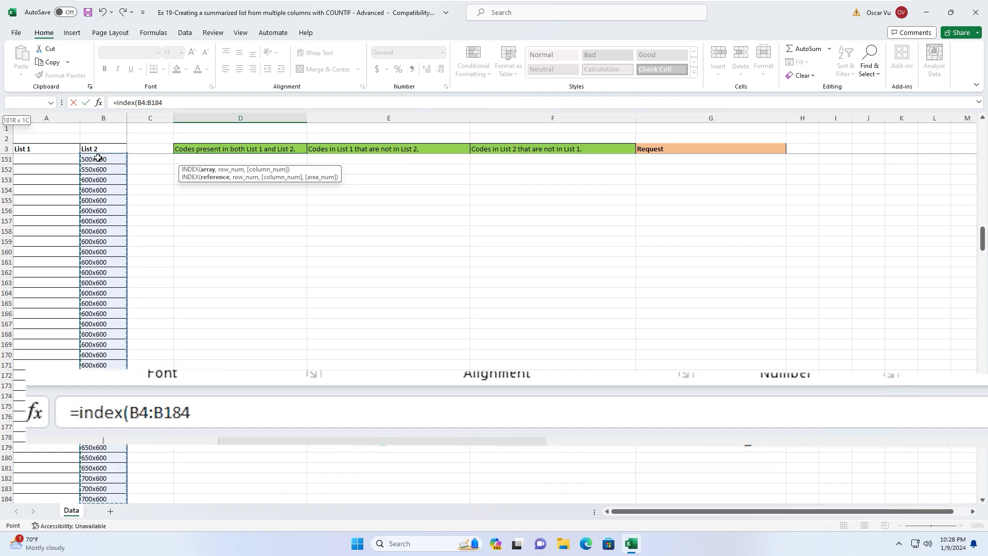
pyautogui.scroll(4, 99, 186)
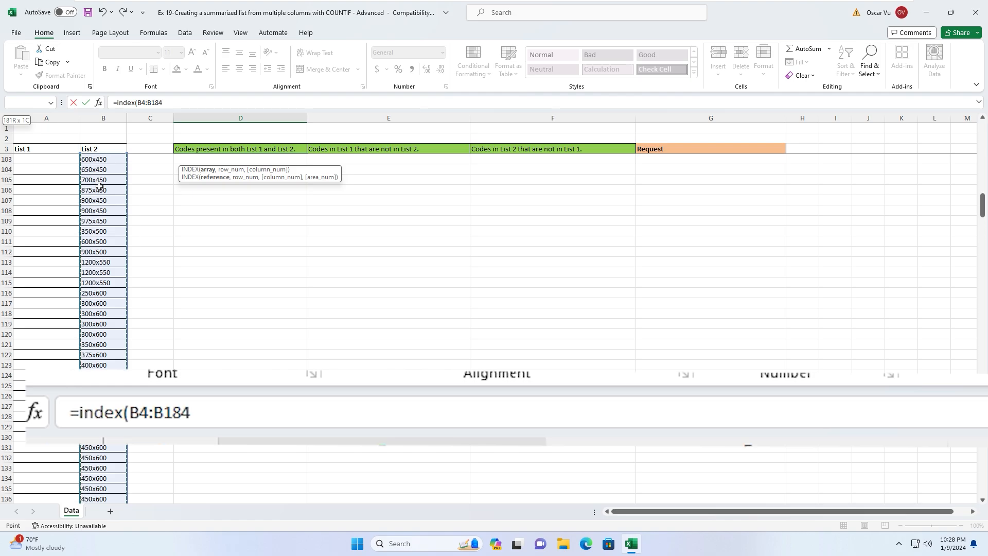
pyautogui.scroll(20, 99, 187)
pyautogui.scroll(1, 99, 186)
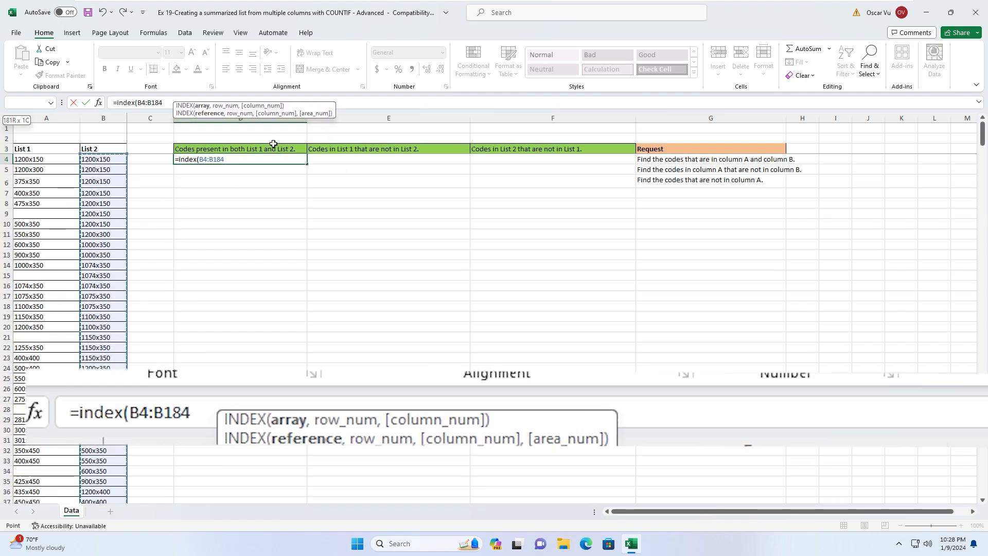
pyautogui.press('F4')
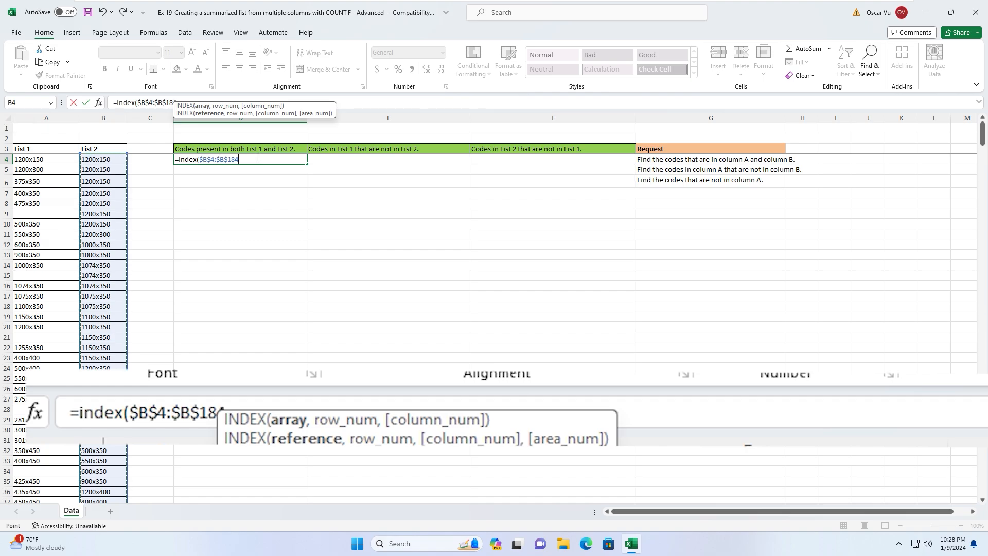
# - Continue the D4 formula with ,MATCH(1,INDEX((COUNTIF(
pyautogui.write(',')
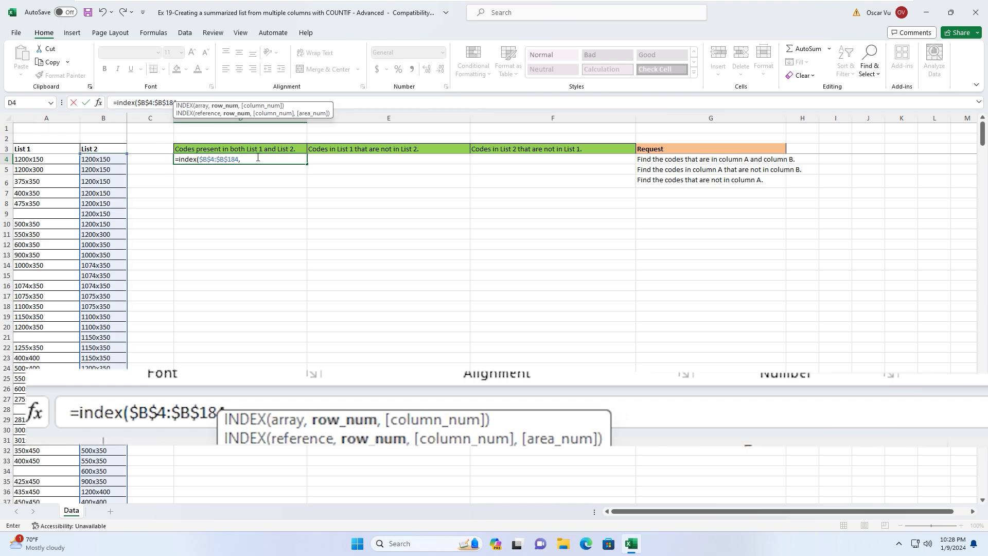
pyautogui.write('match(')
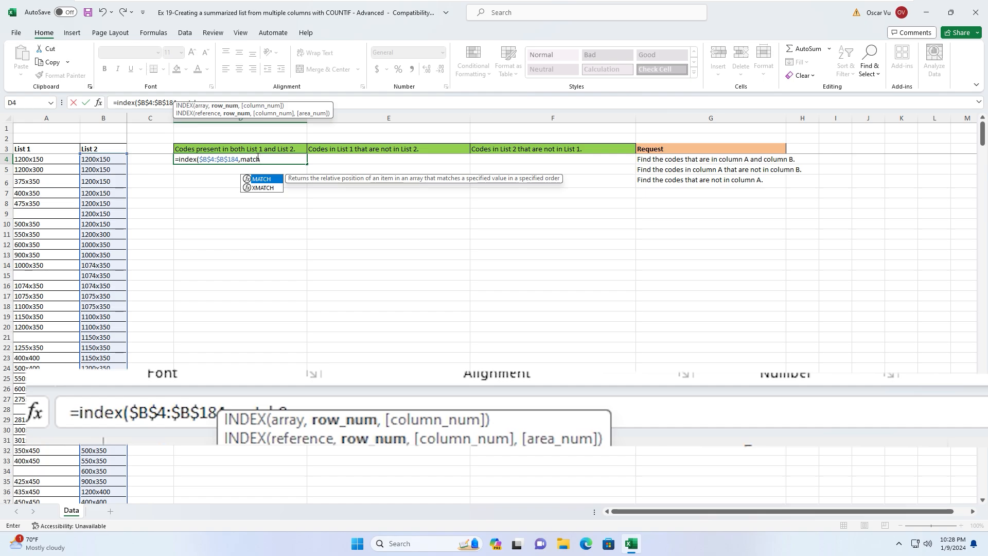
pyautogui.press('BackSpace')
pyautogui.write('(')
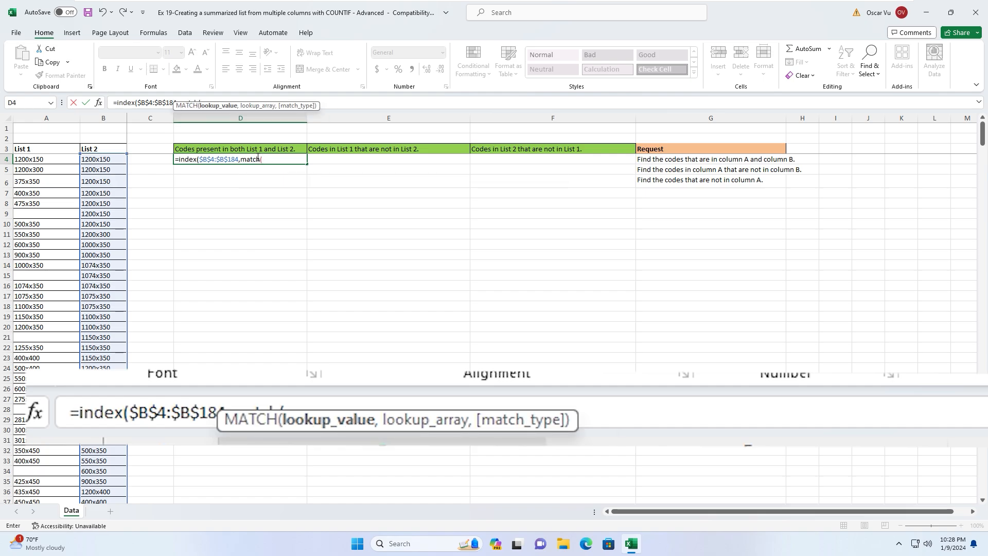
pyautogui.write('1,')
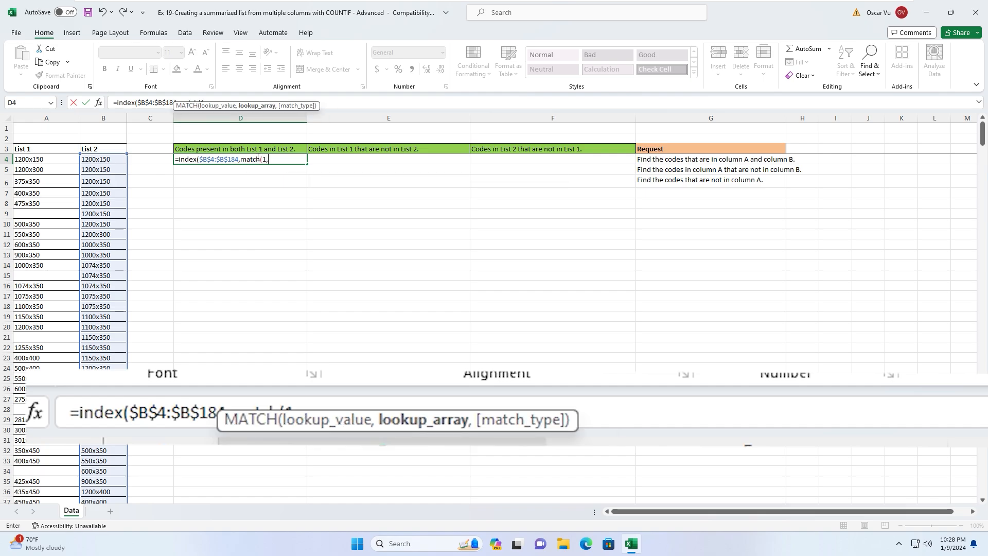
pyautogui.write('index(')
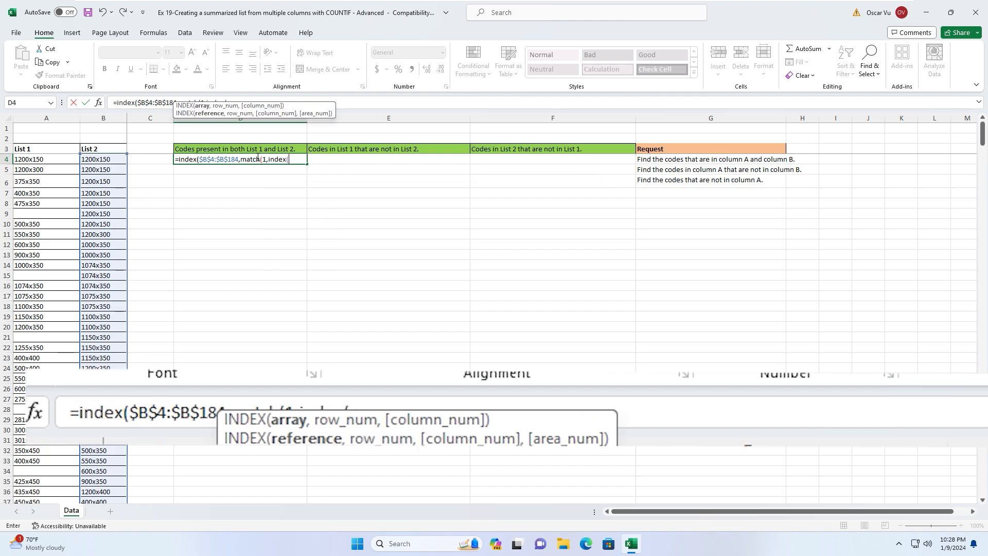
pyautogui.write('(countif(')
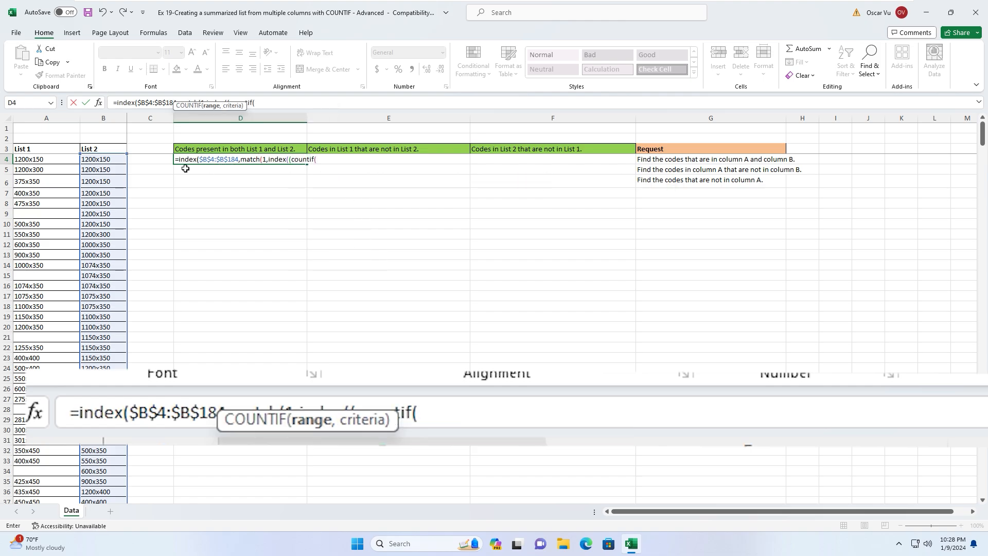
# - Give the COUNTIF the absolute range $B$4:$B$184
pyautogui.click(94, 158)
pyautogui.hotkey('ctrl', 'shift', 'Down')
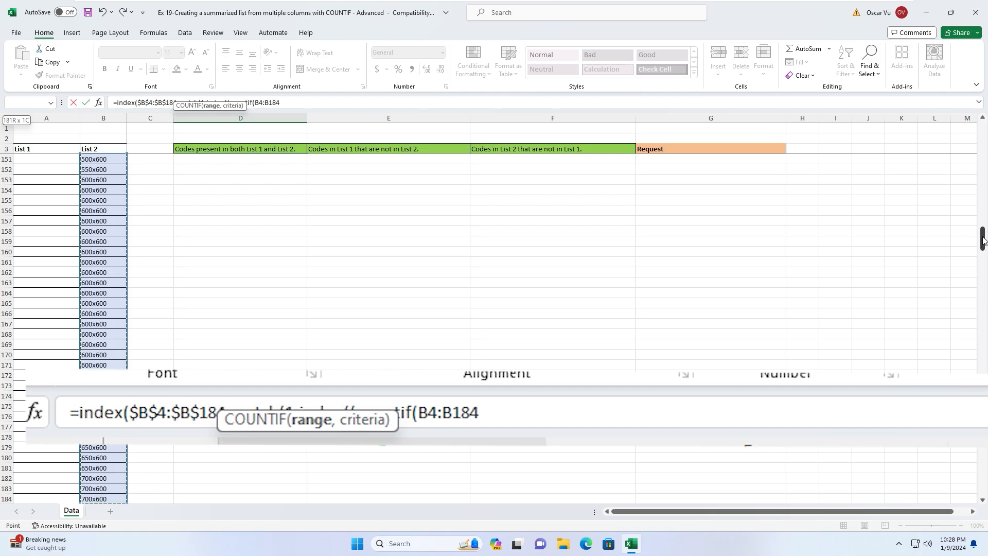
pyautogui.moveTo(982, 237); pyautogui.dragTo(985, 103)
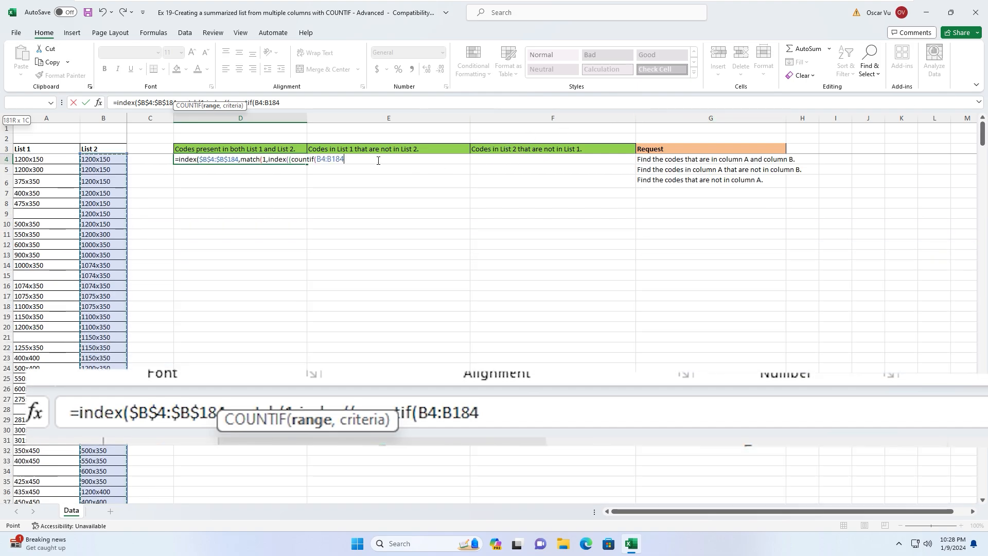
pyautogui.press('F4')
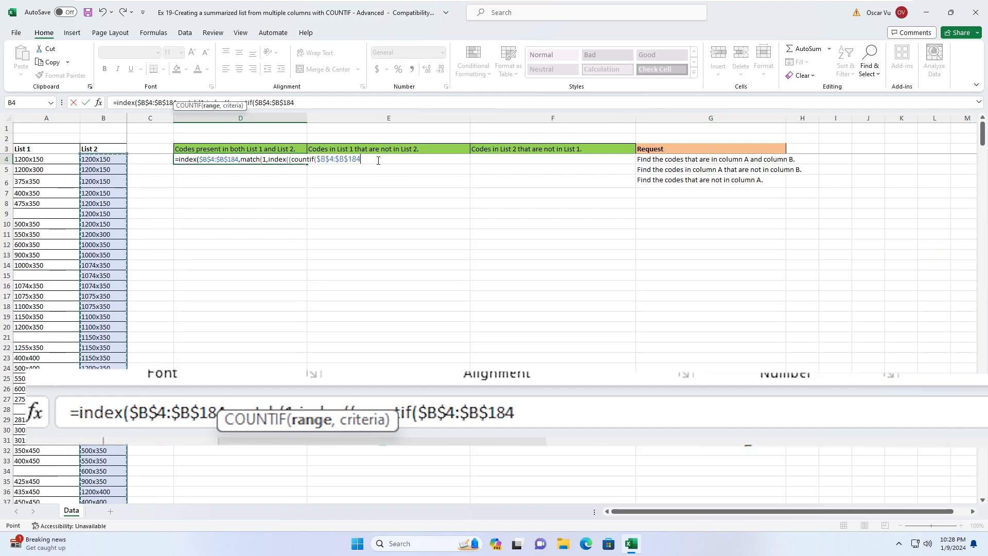
pyautogui.write(',')
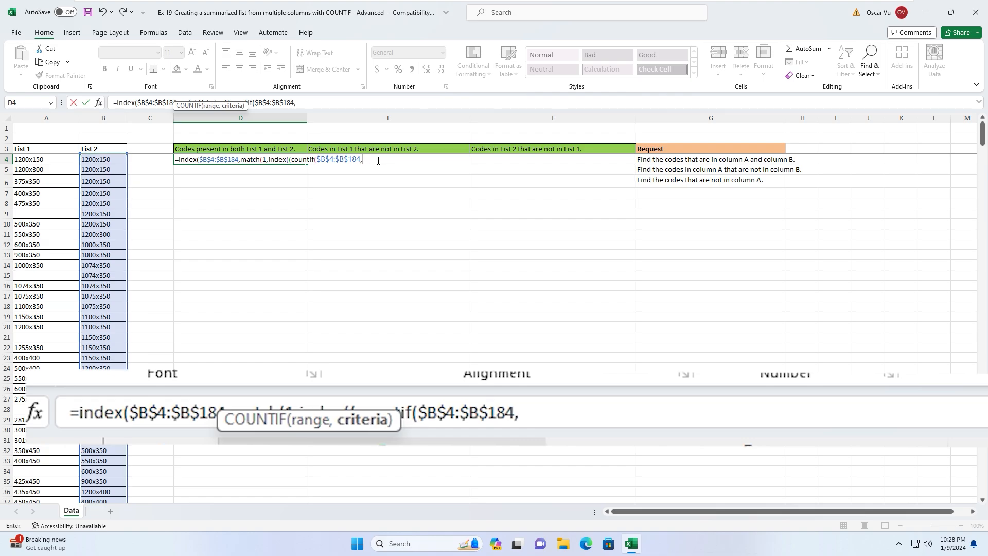
# - Use List 1 $A$4:$A$84 as COUNTIF criteria, then add )>0)*(COUNTIF(
pyautogui.click(44, 159)
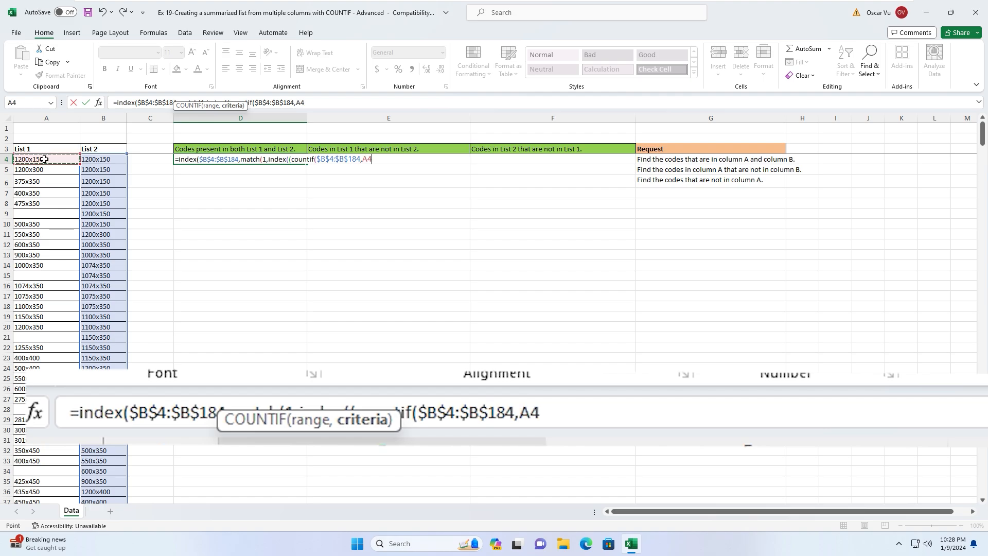
pyautogui.hotkey('ctrl', 'shift', 'Down')
pyautogui.hotkey('ctrl', 'shift', 'Down')
pyautogui.hotkey('ctrl', 'shift', 'Down')
pyautogui.hotkey('ctrl', 'shift', 'Down')
pyautogui.hotkey('ctrl', 'shift', 'Down')
pyautogui.hotkey('ctrl', 'shift', 'Down')
pyautogui.hotkey('ctrl', 'shift', 'Down')
pyautogui.hotkey('ctrl', 'shift', 'Down')
pyautogui.hotkey('ctrl', 'shift', 'Down')
pyautogui.hotkey('ctrl', 'shift', 'Down')
pyautogui.hotkey('ctrl', 'shift', 'Down')
pyautogui.hotkey('ctrl', 'shift', 'Down')
pyautogui.hotkey('ctrl', 'shift', 'Down')
pyautogui.hotkey('ctrl', 'shift', 'Down')
pyautogui.hotkey('ctrl', 'shift', 'Down')
pyautogui.hotkey('ctrl', 'shift', 'Down')
pyautogui.hotkey('ctrl', 'shift', 'Down')
pyautogui.hotkey('ctrl', 'shift', 'Down')
pyautogui.hotkey('ctrl', 'shift', 'Down')
pyautogui.hotkey('ctrl', 'shift', 'Down')
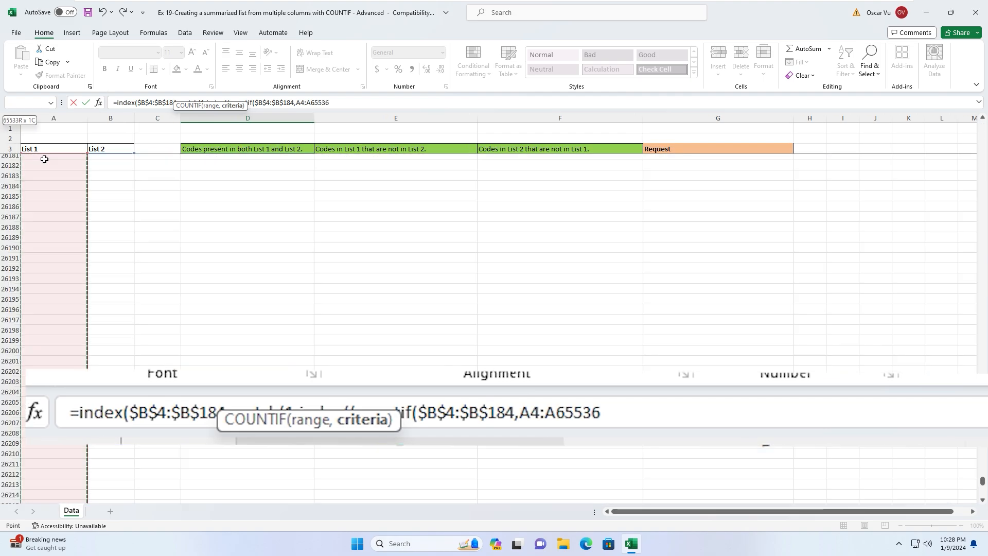
pyautogui.hotkey('ctrl', 'shift', 'Up')
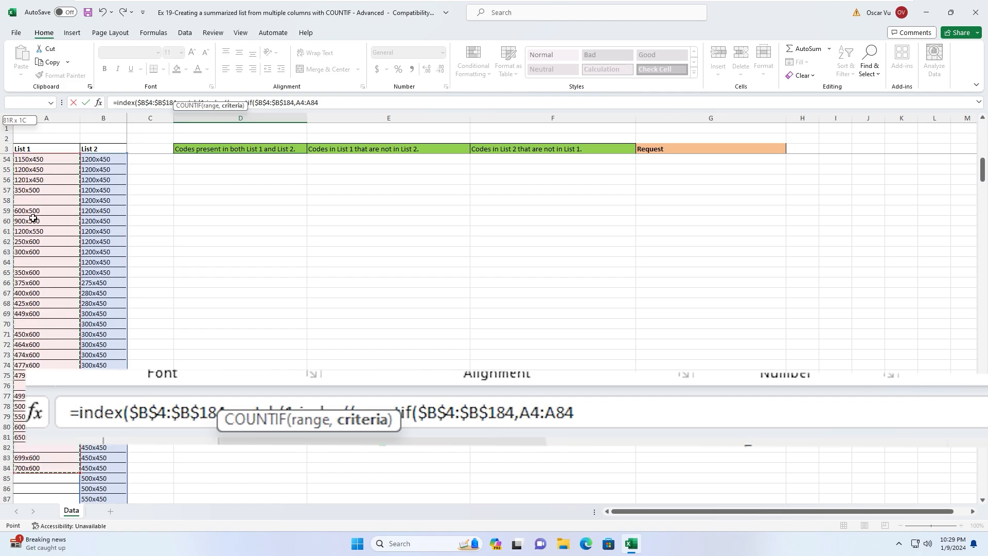
pyautogui.scroll(-5, 33, 217)
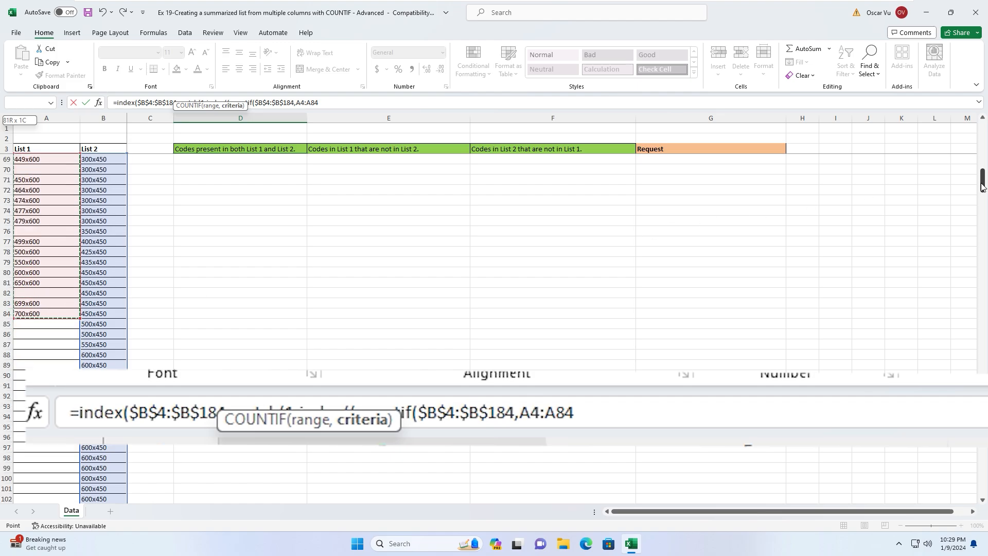
pyautogui.moveTo(982, 186); pyautogui.dragTo(982, 132)
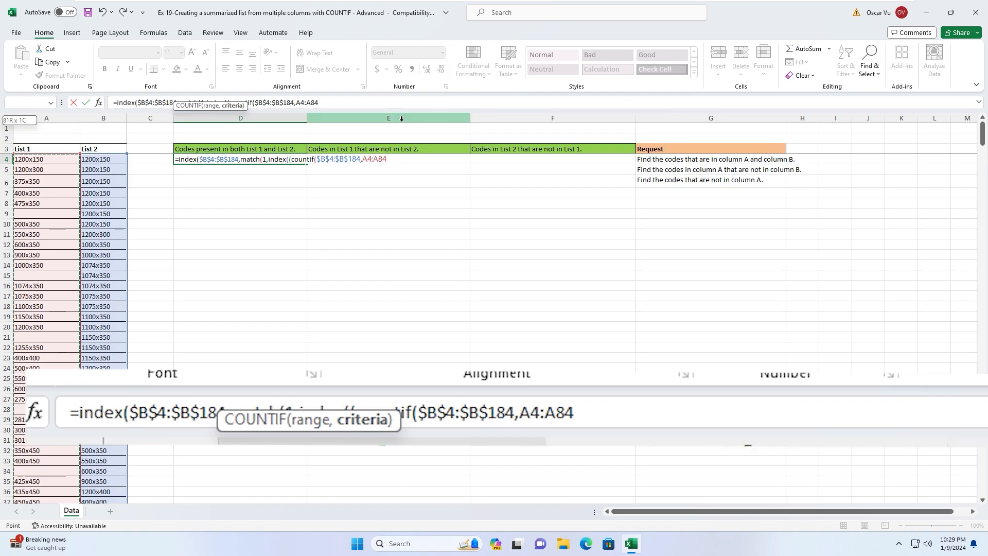
pyautogui.press('F4')
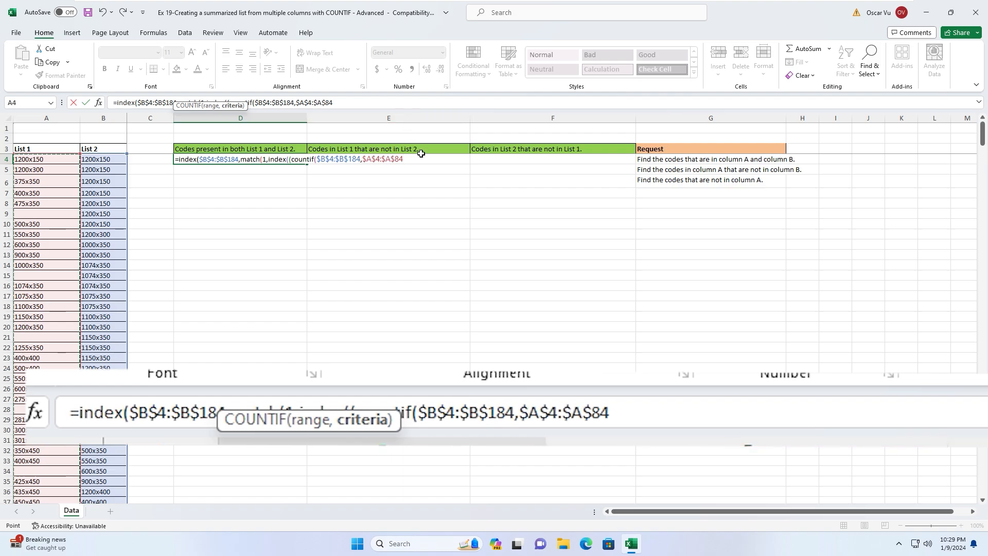
pyautogui.write(')')
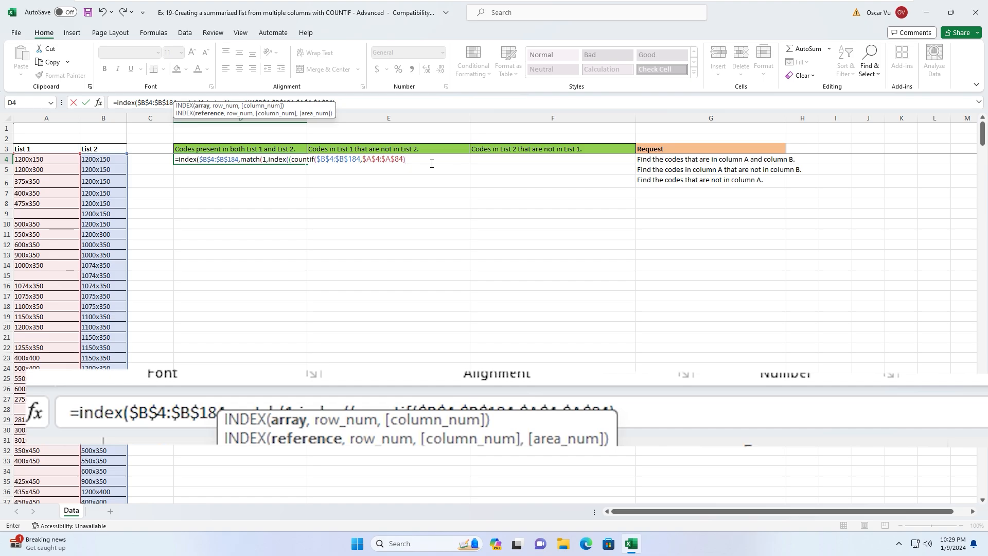
pyautogui.write('>0)*(countif(')
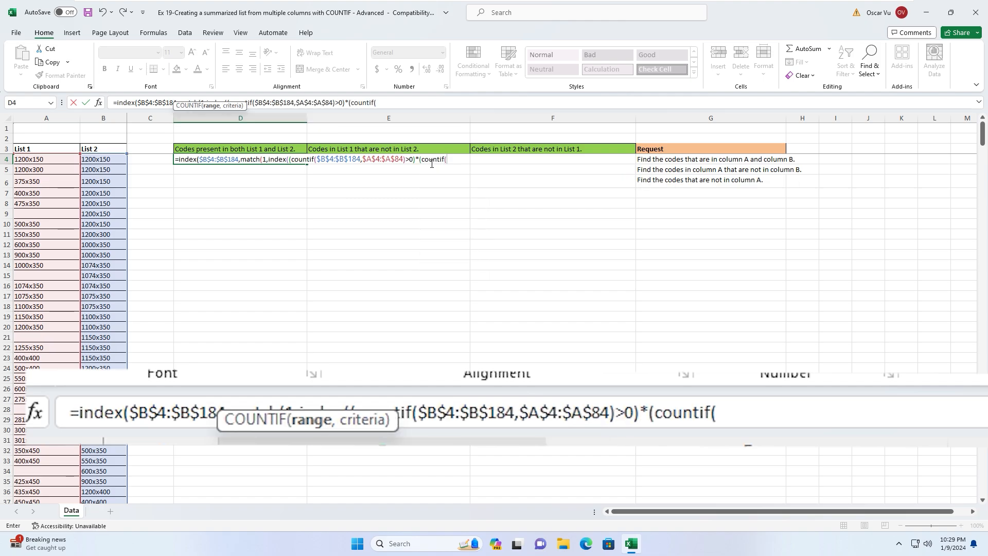
# - Add the expanding range $D$3:D3 to the second COUNTIF
pyautogui.click(215, 149)
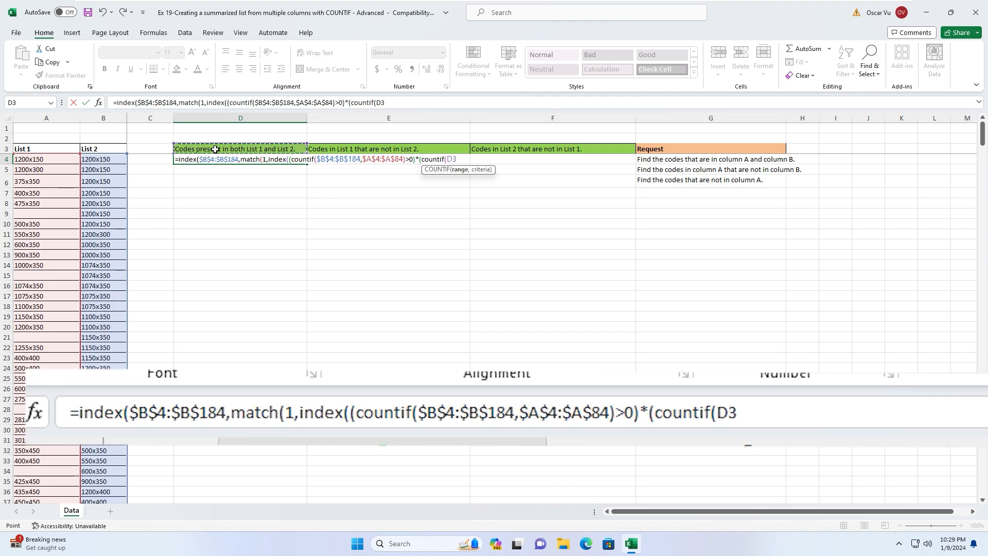
pyautogui.press('F8')
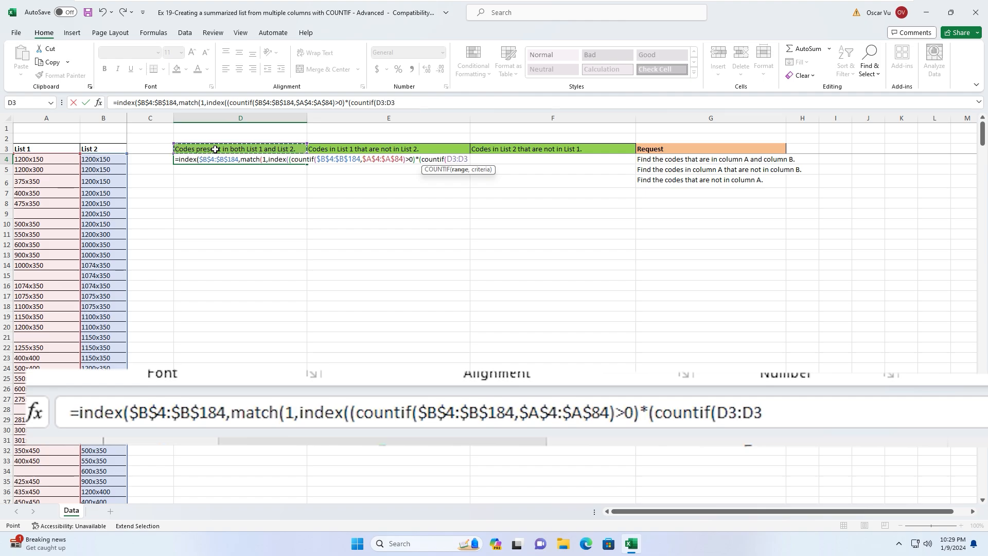
pyautogui.click(449, 159)
pyautogui.moveTo(447, 160); pyautogui.dragTo(457, 160)
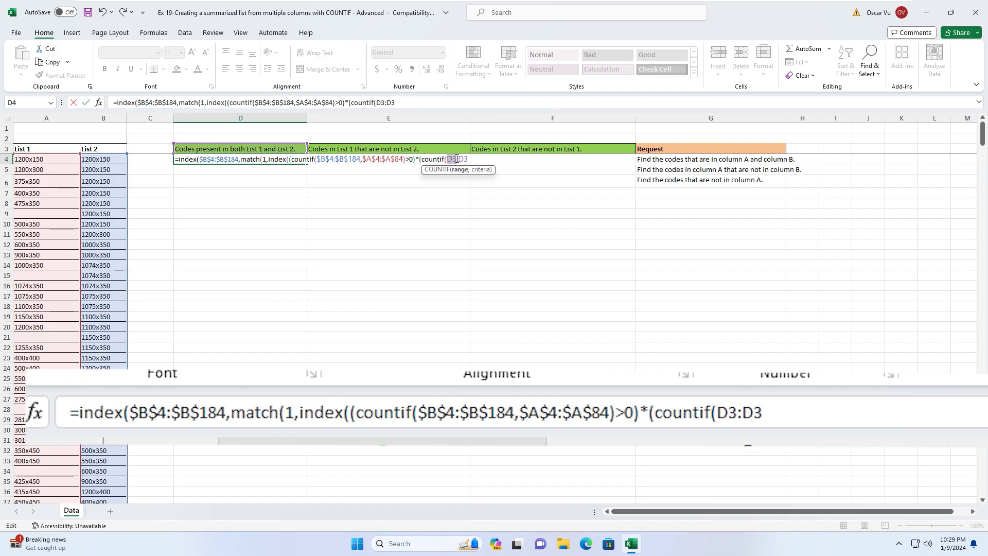
pyautogui.press('F4')
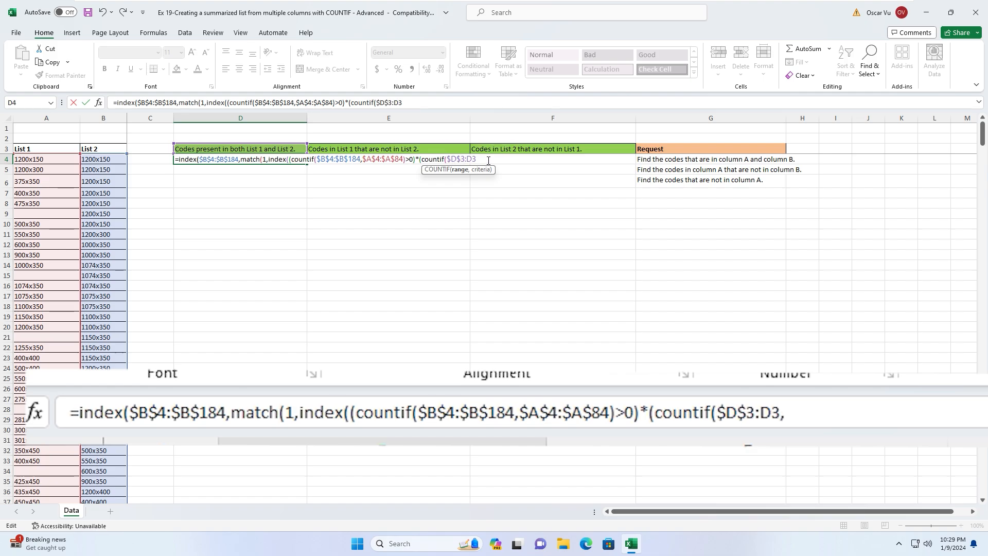
pyautogui.write(',')
# - Add $B$4:$B$184, close with )=0),0)),0)) and enter D4, returning 1200x150
pyautogui.click(98, 159)
pyautogui.hotkey('ctrl', 'shift', 'Down')
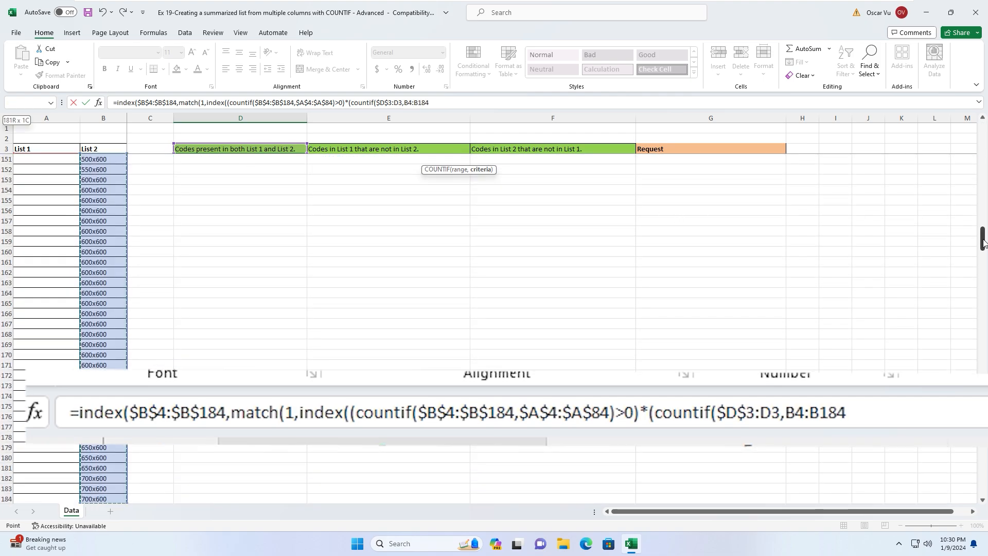
pyautogui.moveTo(982, 237); pyautogui.dragTo(986, 85)
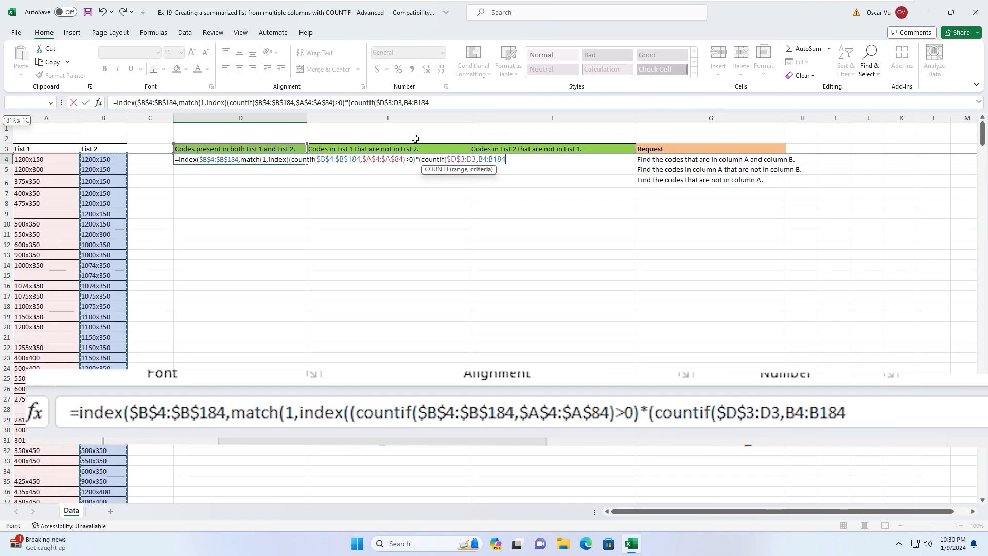
pyautogui.press('F4')
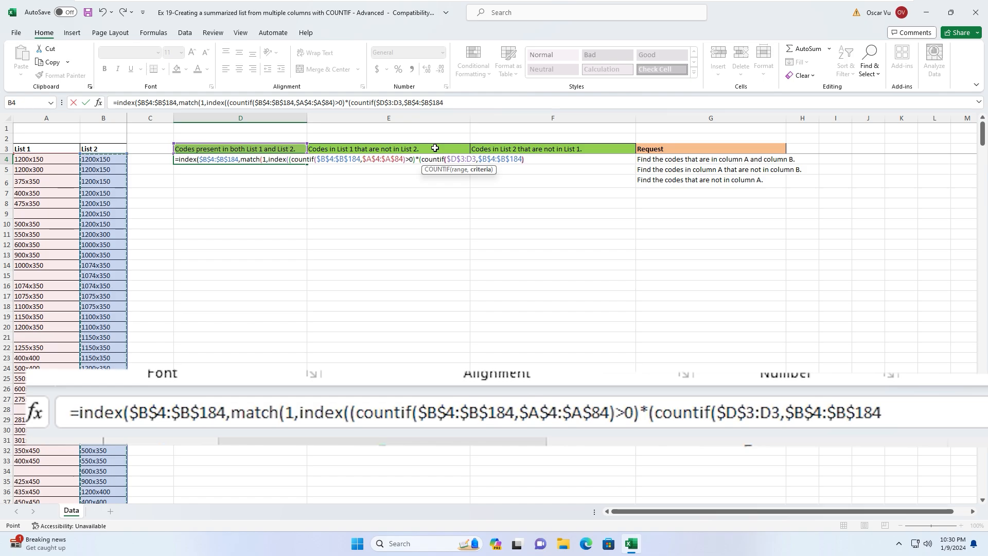
pyautogui.write(')=')
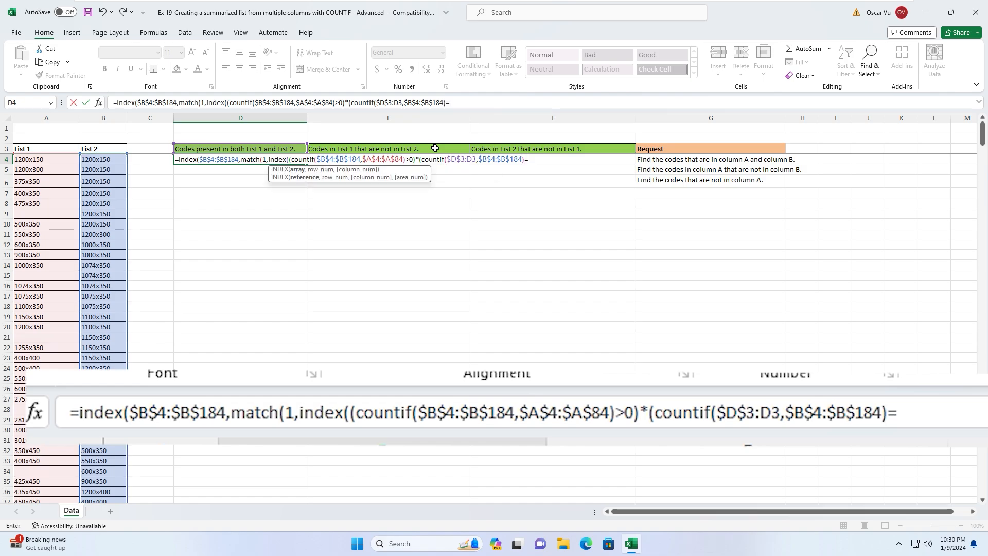
pyautogui.write('0),')
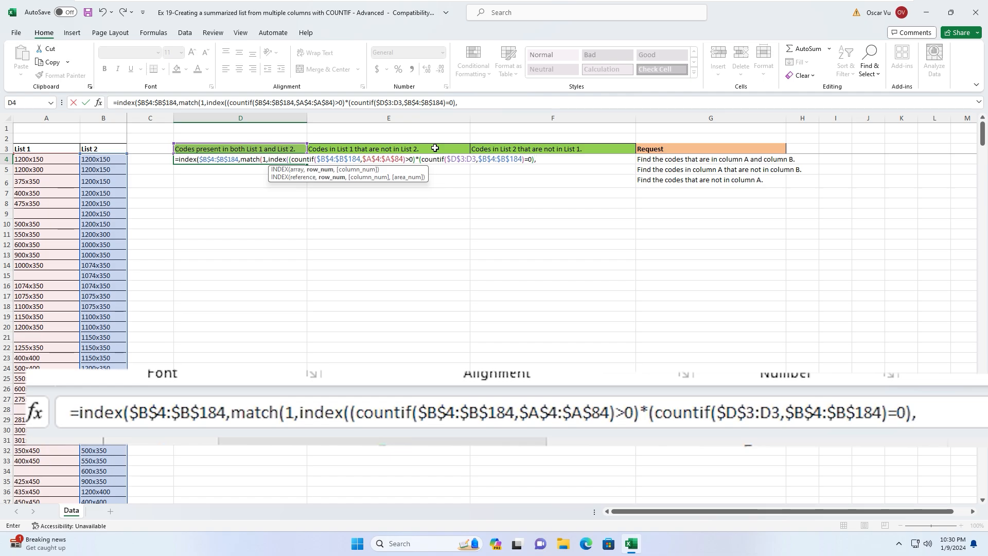
pyautogui.write('0)')
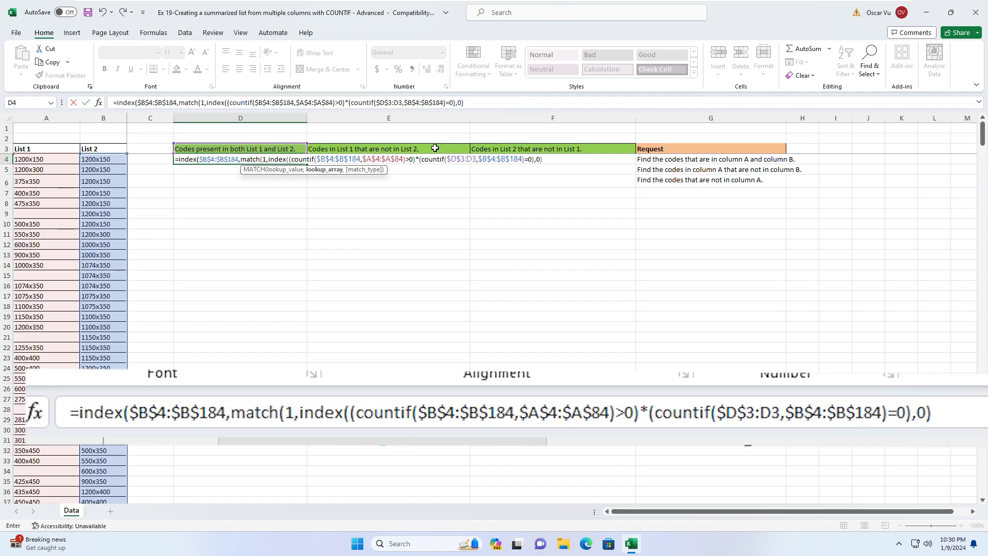
pyautogui.write(',)')
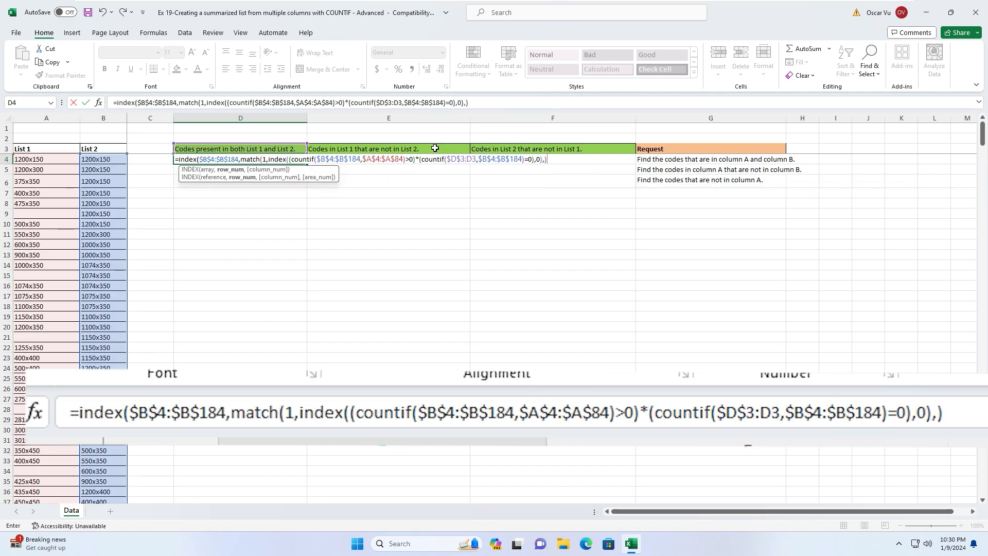
pyautogui.press('BackSpace')
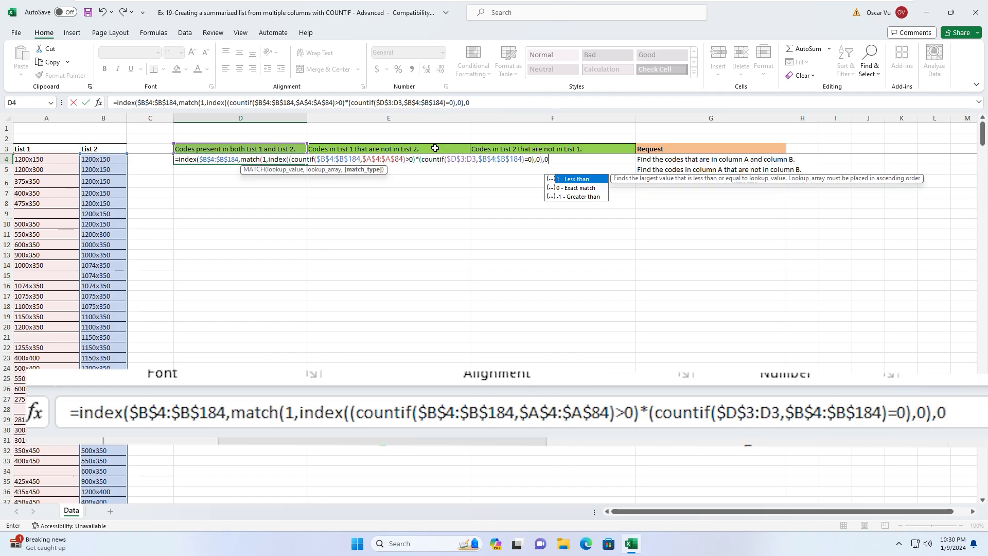
pyautogui.write(')')
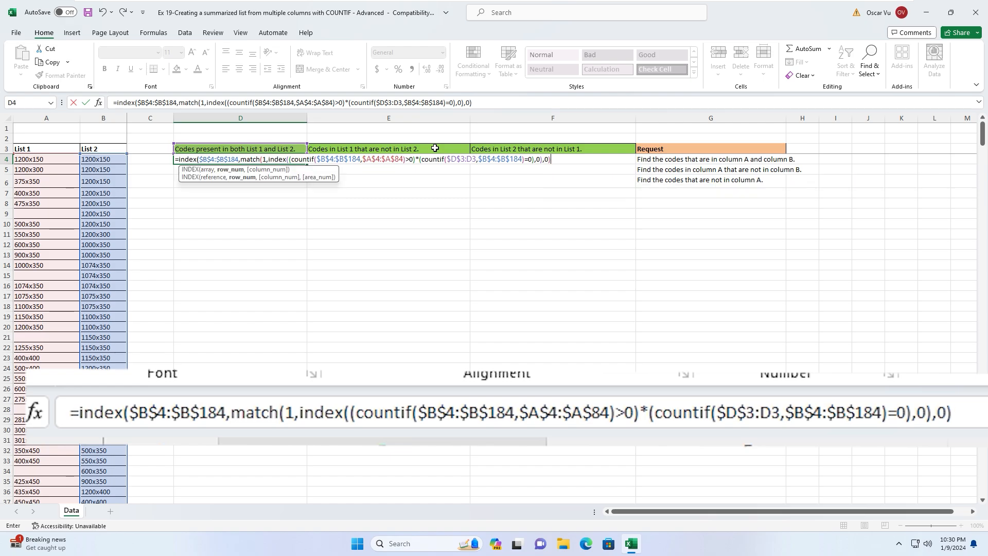
pyautogui.write(')')
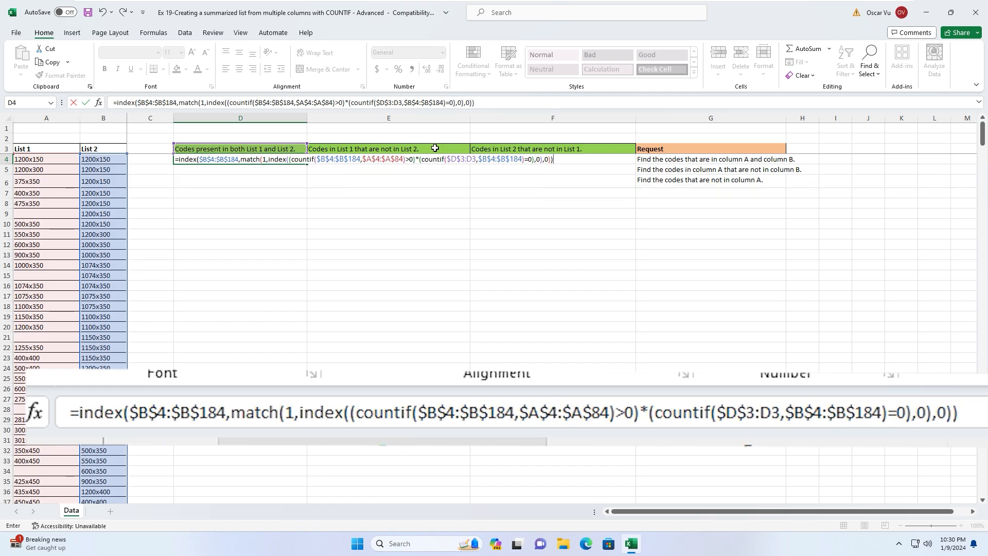
pyautogui.press('Return')
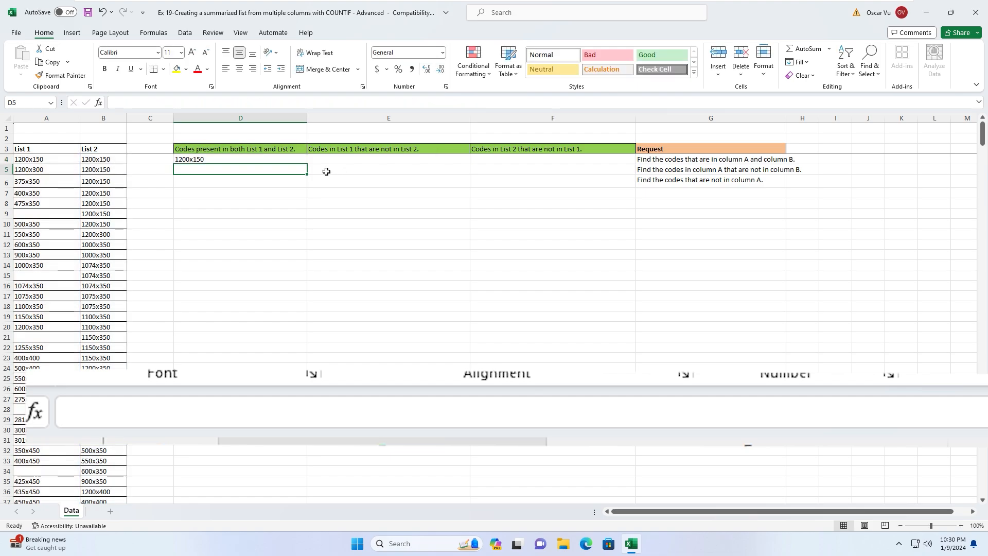
# - Fill D4's formula down to D184, listing shared codes through 450x450, then #N/A
pyautogui.click(249, 158)
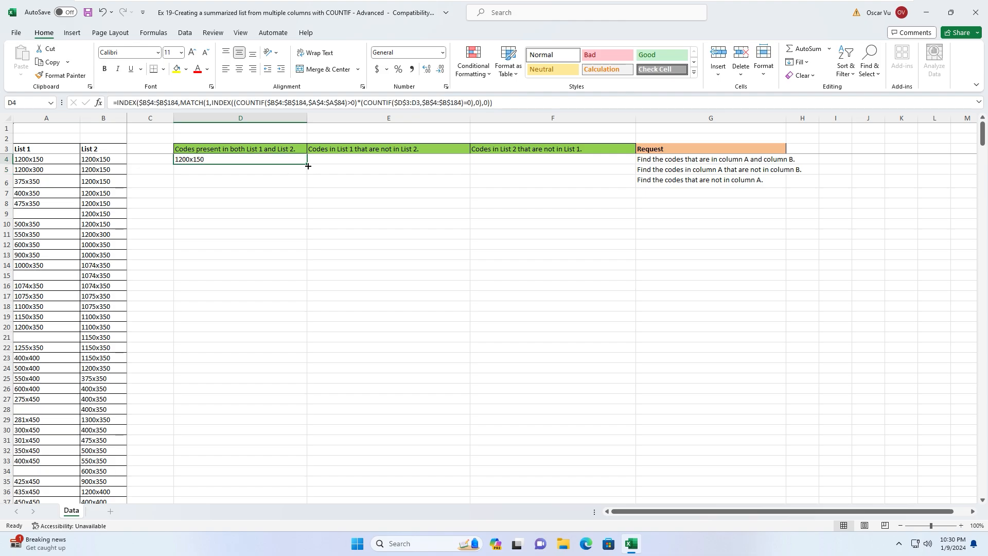
pyautogui.moveTo(307, 166); pyautogui.dragTo(236, 469)
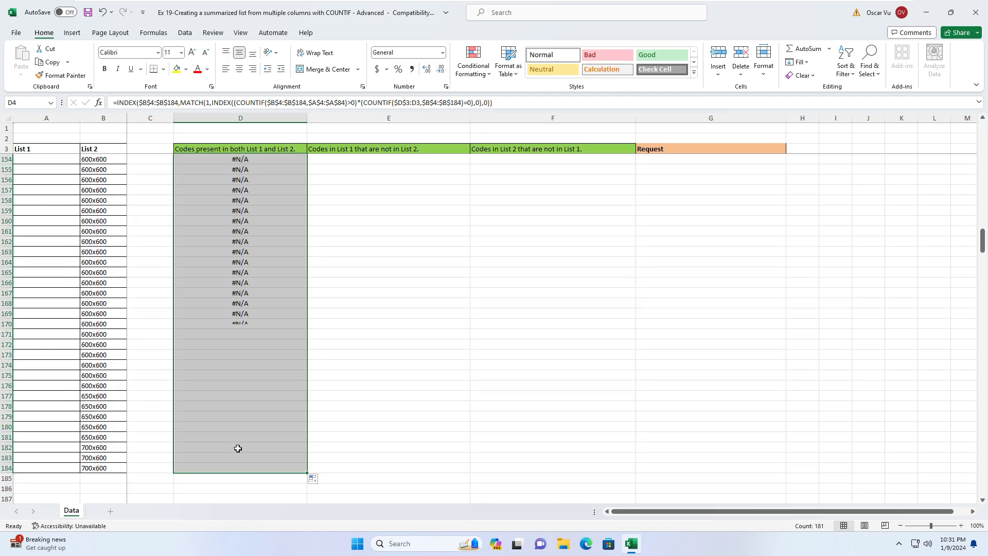
pyautogui.scroll(20, 240, 252)
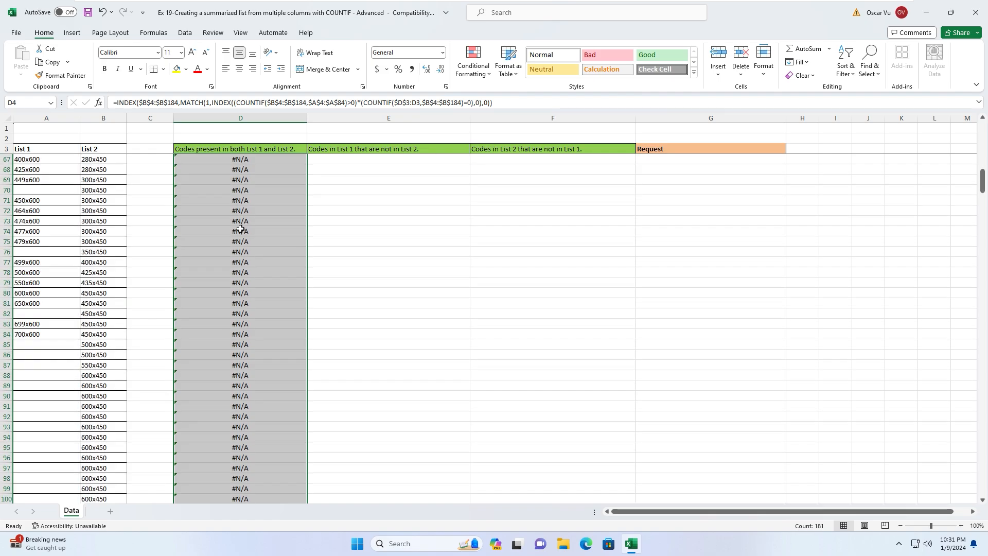
pyautogui.scroll(20, 240, 228)
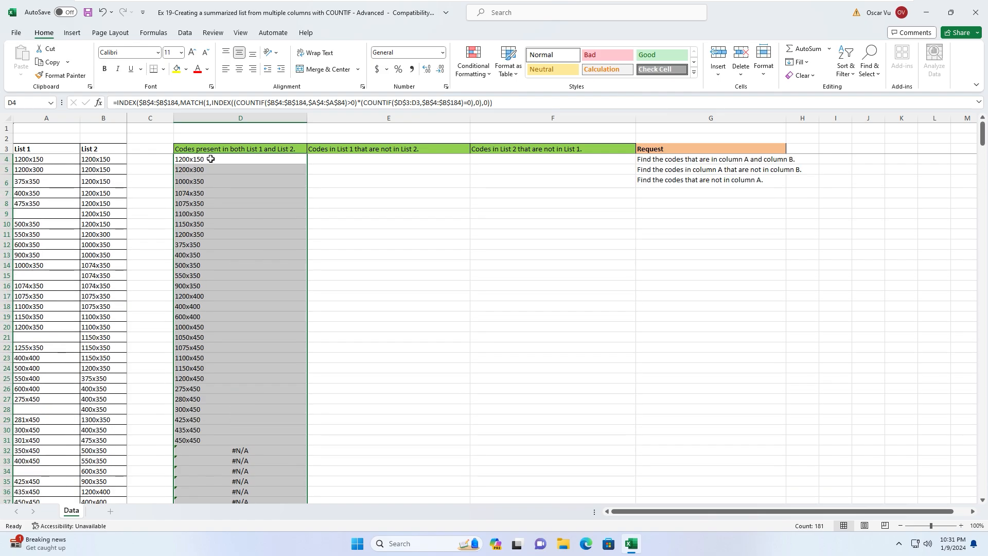
pyautogui.click(210, 159)
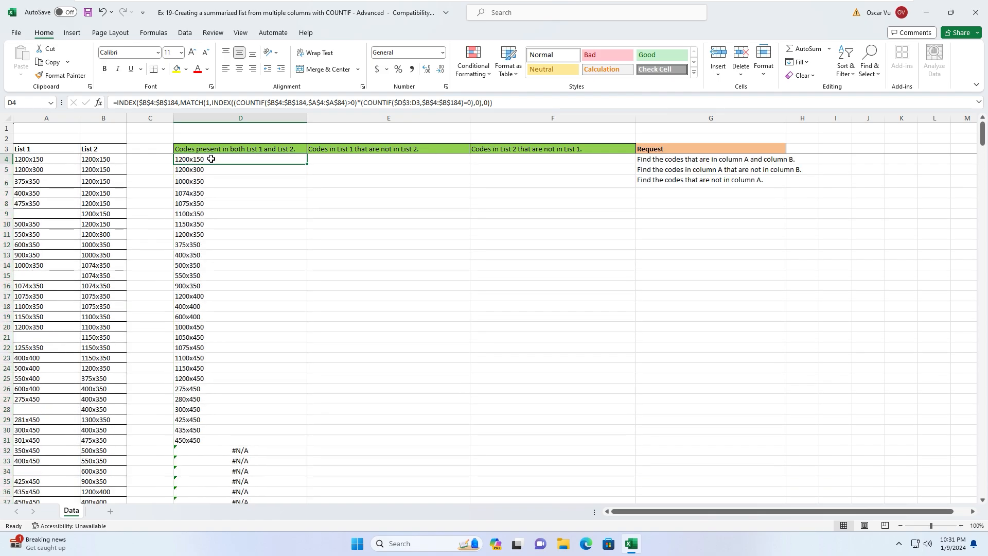
# - Wrap D4's formula in IFERROR with an empty-text fallback
pyautogui.click(116, 103)
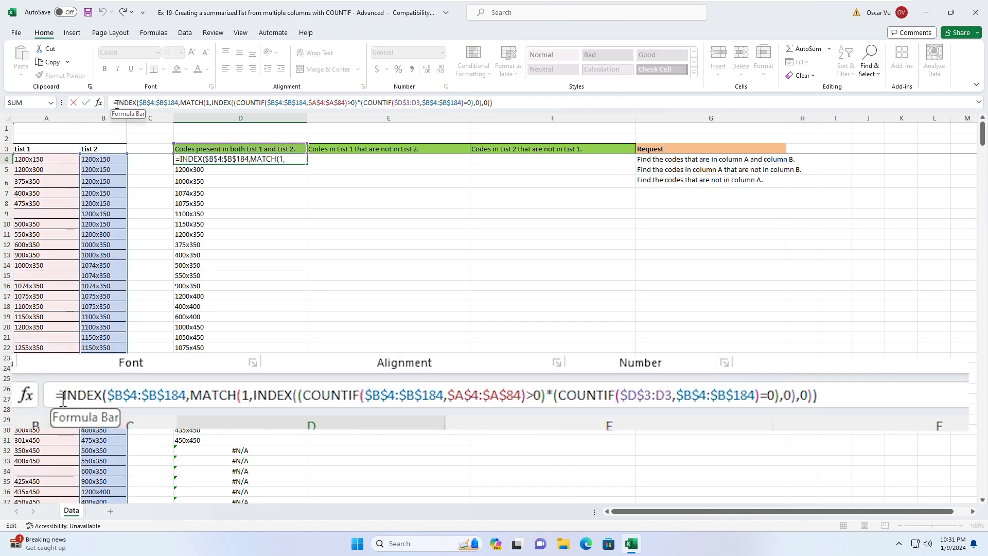
pyautogui.write('iferr')
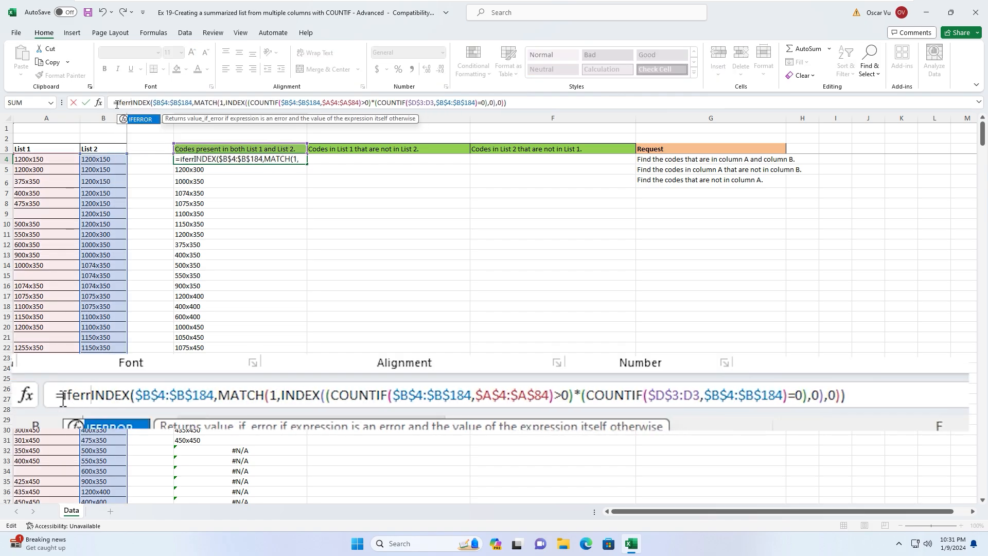
pyautogui.write('or(')
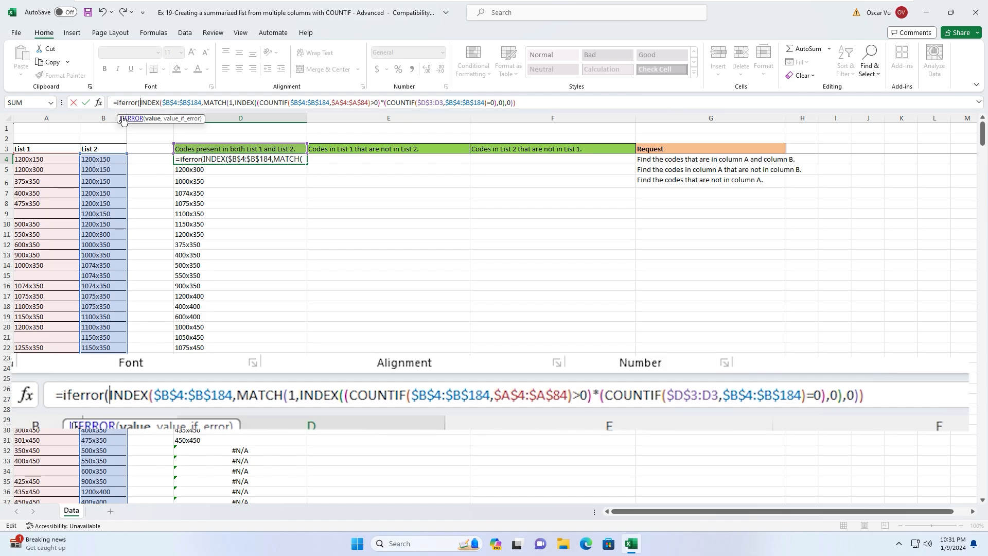
pyautogui.click(526, 102)
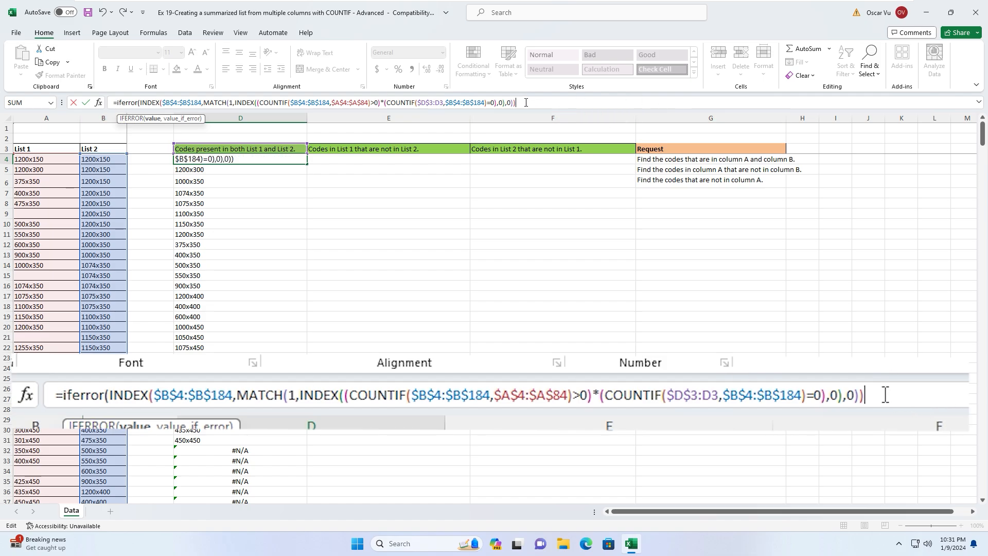
pyautogui.write(',')
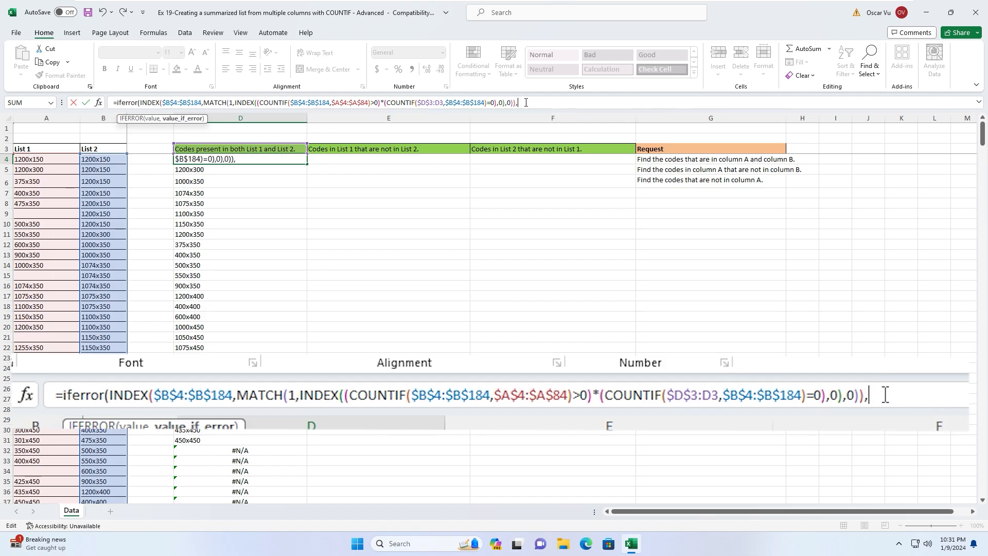
pyautogui.write('"")')
pyautogui.press('Return')
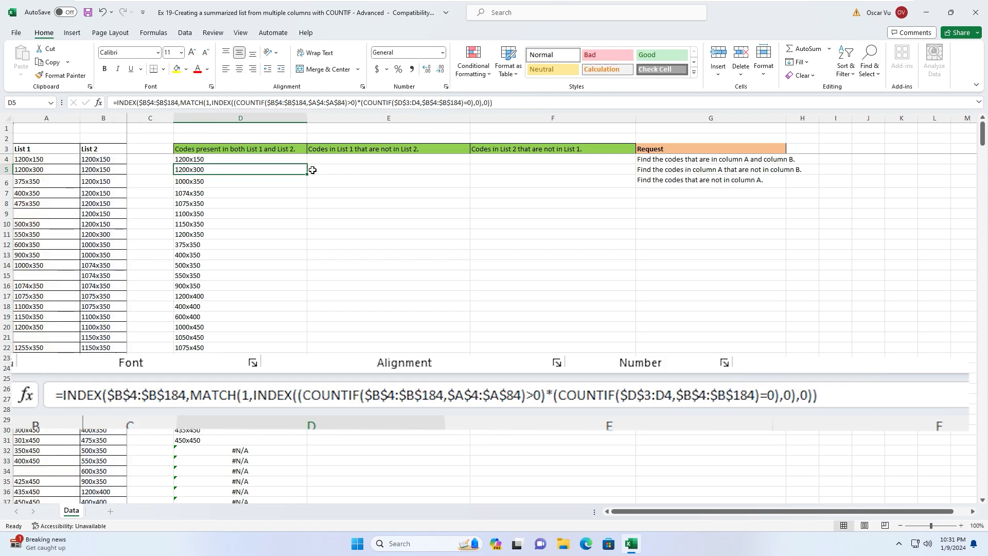
# - Refill column D from D4 and check the blank cells below 450x450
pyautogui.click(291, 160)
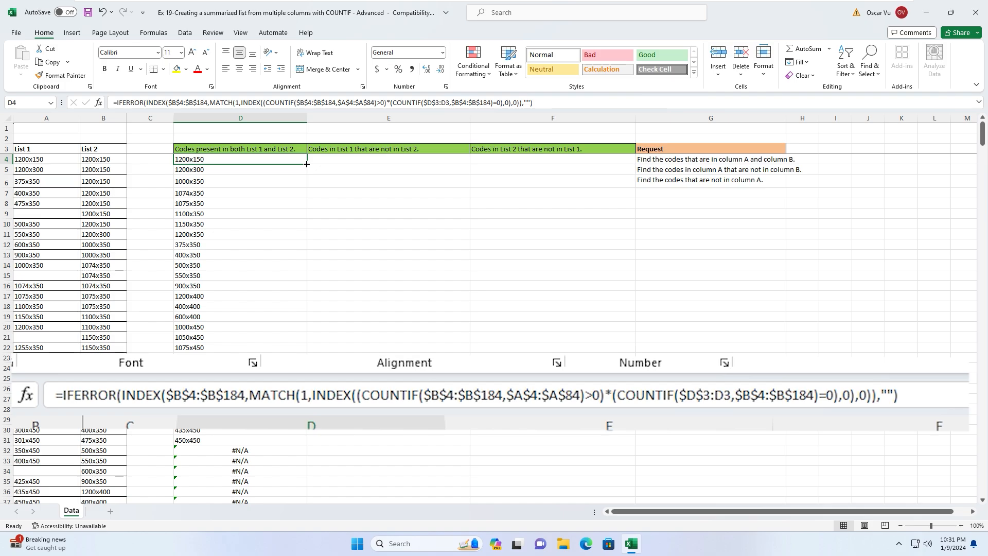
pyautogui.doubleClick(306, 164)
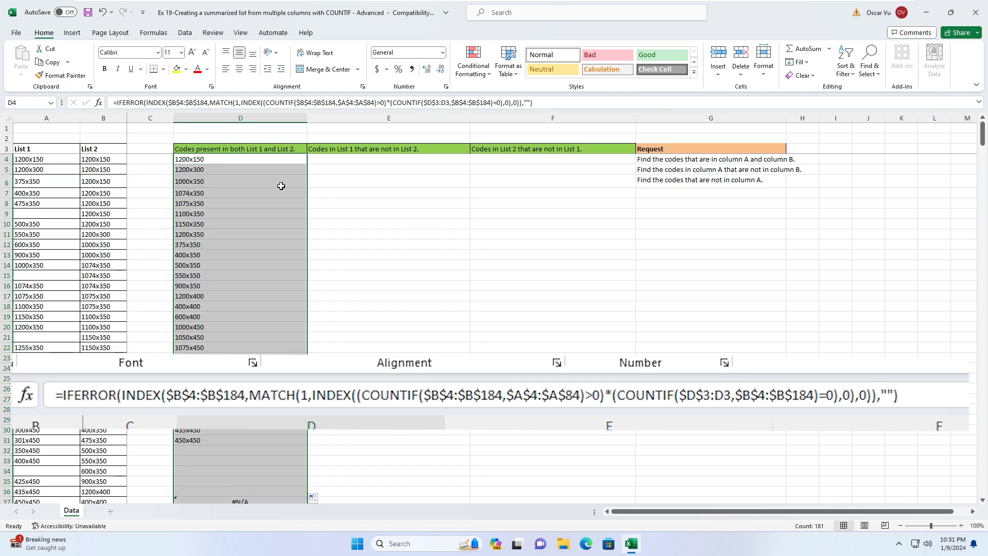
pyautogui.scroll(-7, 281, 185)
pyautogui.scroll(7, 281, 186)
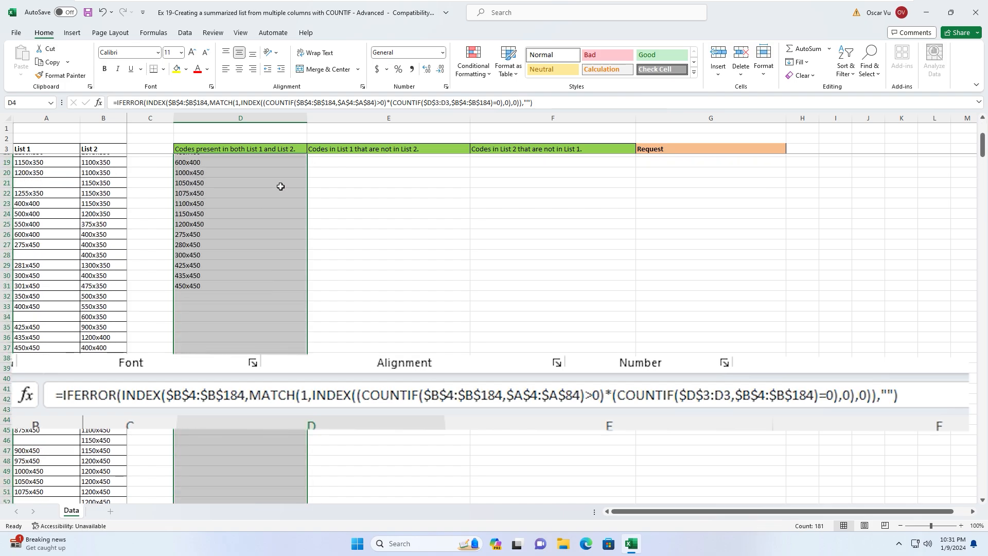
pyautogui.scroll(-2, 249, 327)
pyautogui.click(245, 389)
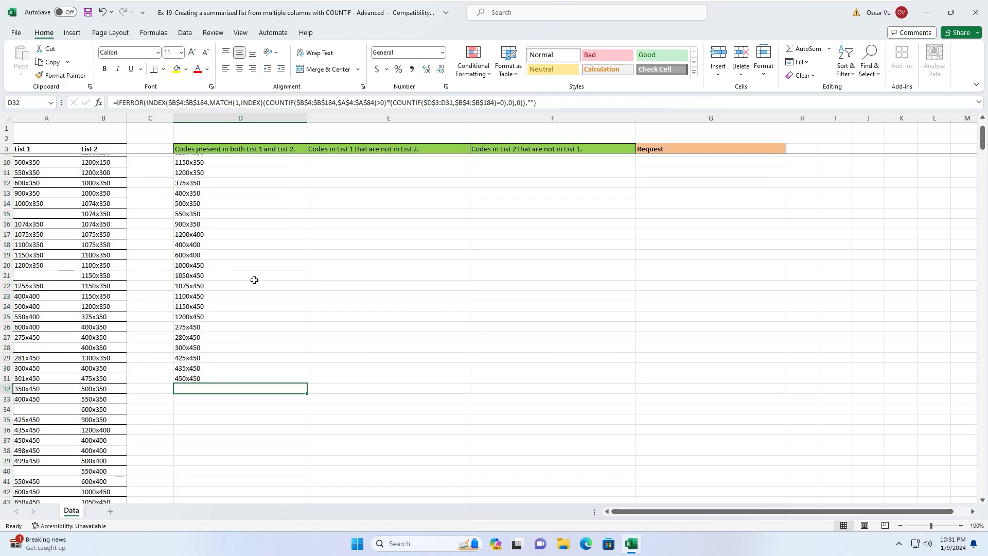
# - Evaluate the COUNTIF counts and COUNTIF>0 TRUE/FALSE results with F9, leaving the formula unchanged
pyautogui.scroll(2, 247, 249)
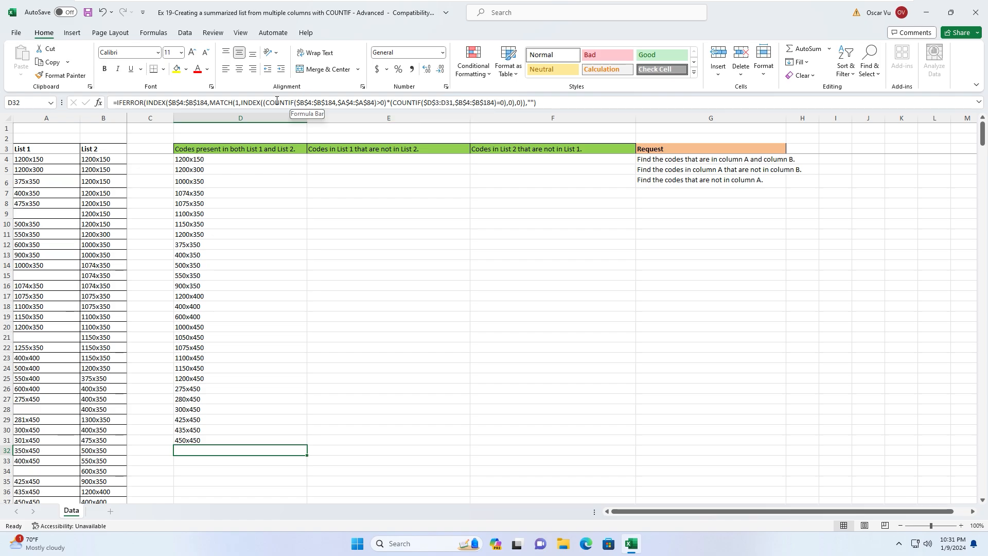
pyautogui.moveTo(267, 103); pyautogui.dragTo(379, 105)
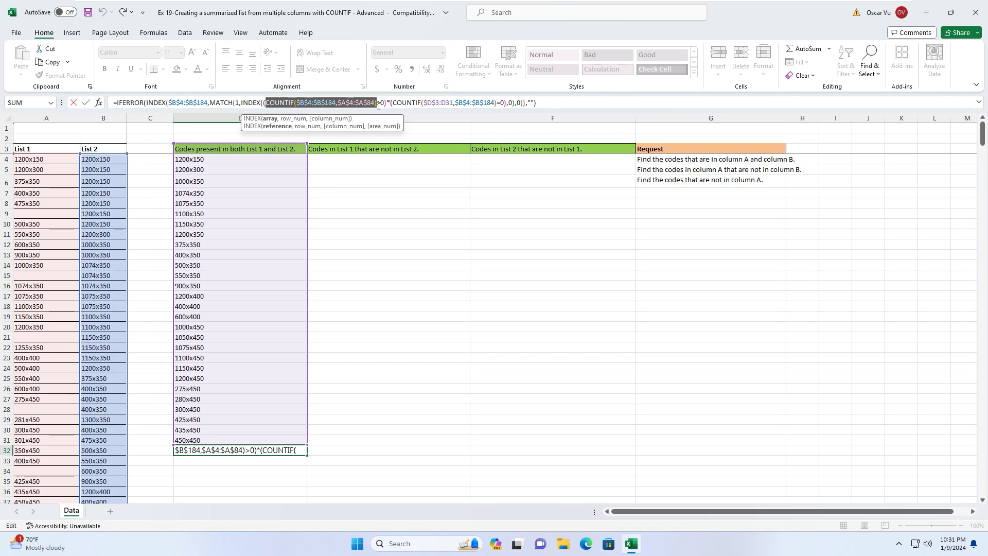
pyautogui.press('F9')
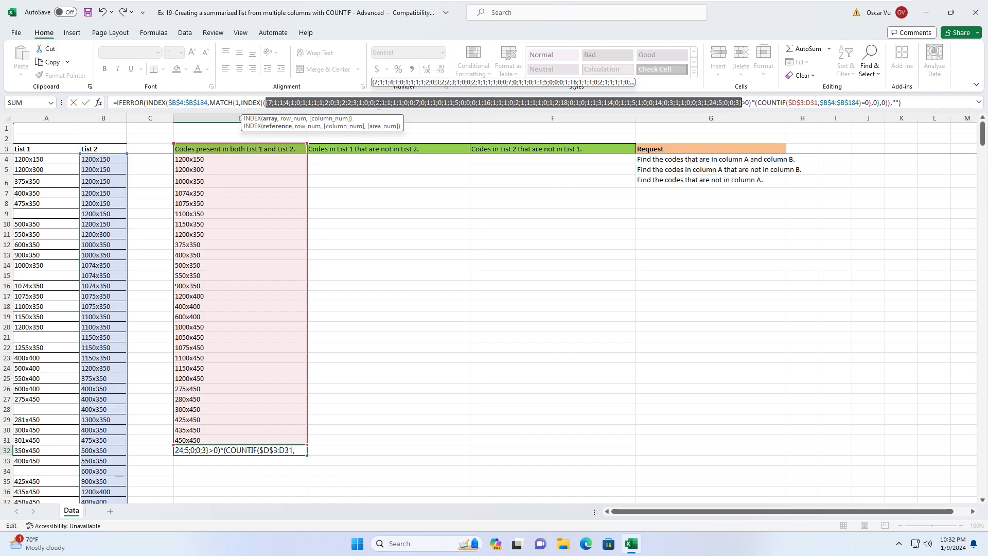
pyautogui.hotkey('ctrl', 'z')
pyautogui.moveTo(265, 104); pyautogui.dragTo(383, 106)
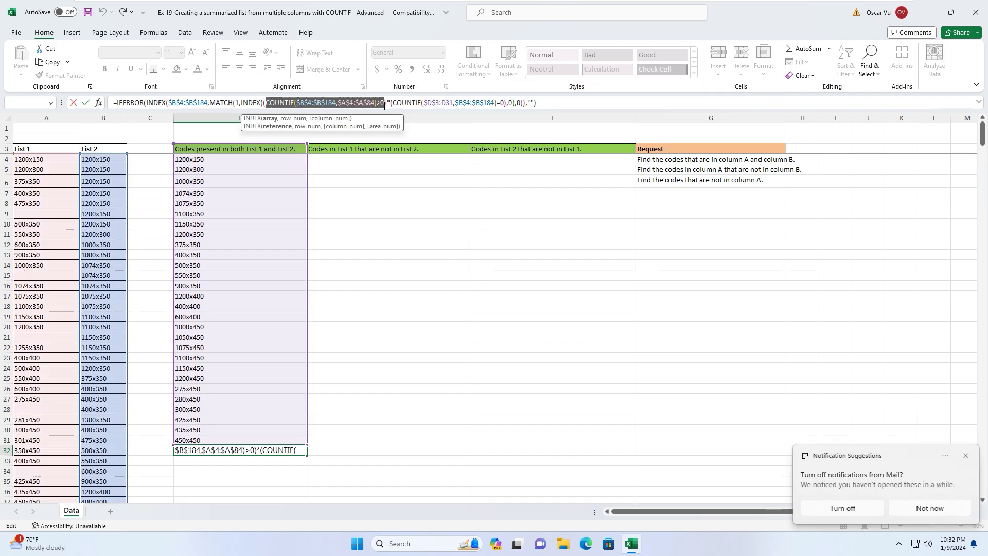
pyautogui.press('F9')
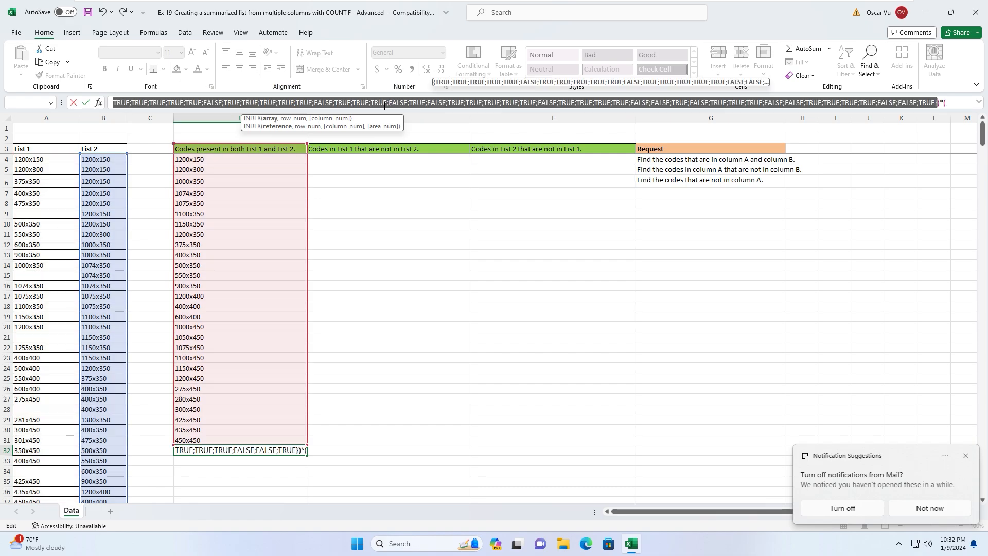
pyautogui.moveTo(380, 109); pyautogui.dragTo(380, 134)
pyautogui.press('Escape')
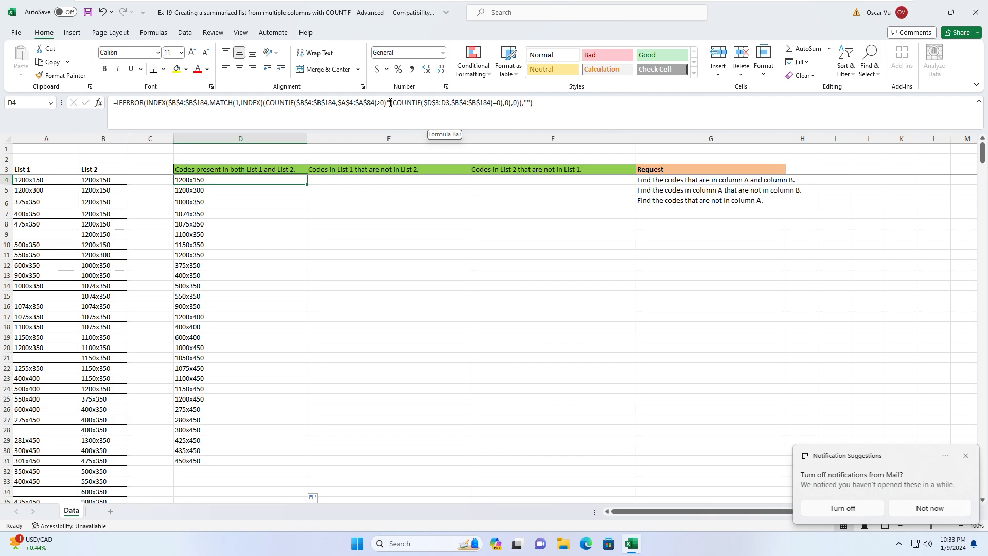
# - Select cell E4 under the 'Codes in List 1 that are not in List 2' heading
pyautogui.click(199, 189)
pyautogui.click(207, 182)
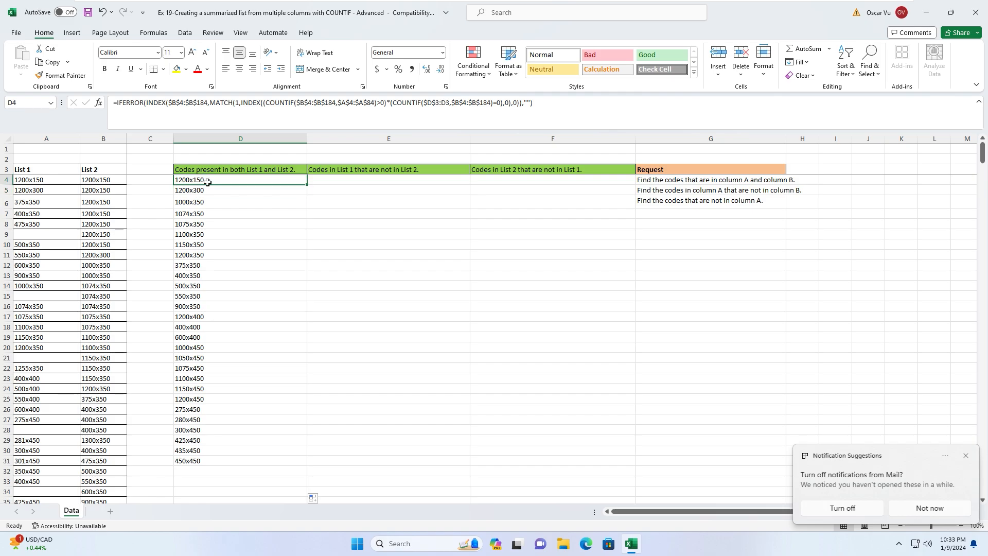
pyautogui.click(326, 179)
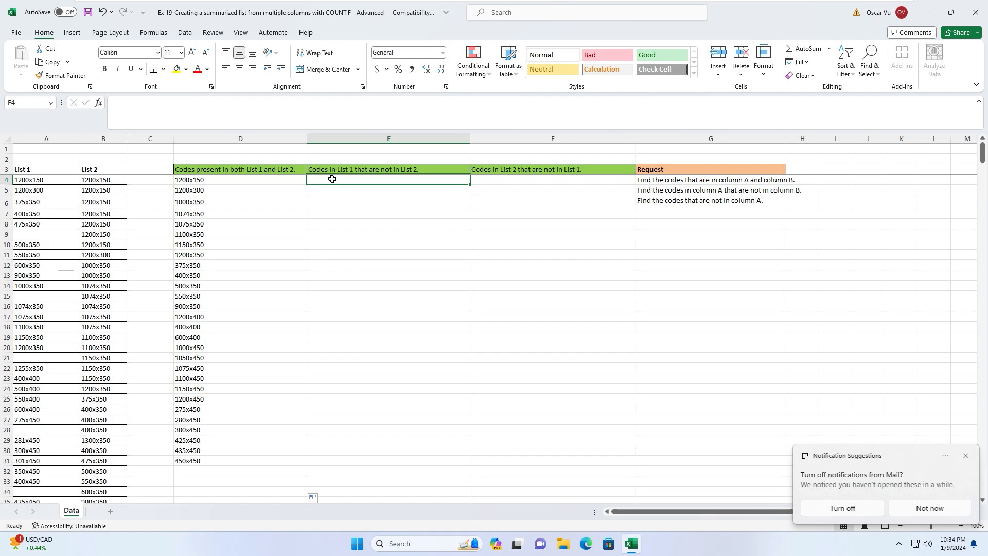
pyautogui.click(334, 192)
pyautogui.click(334, 180)
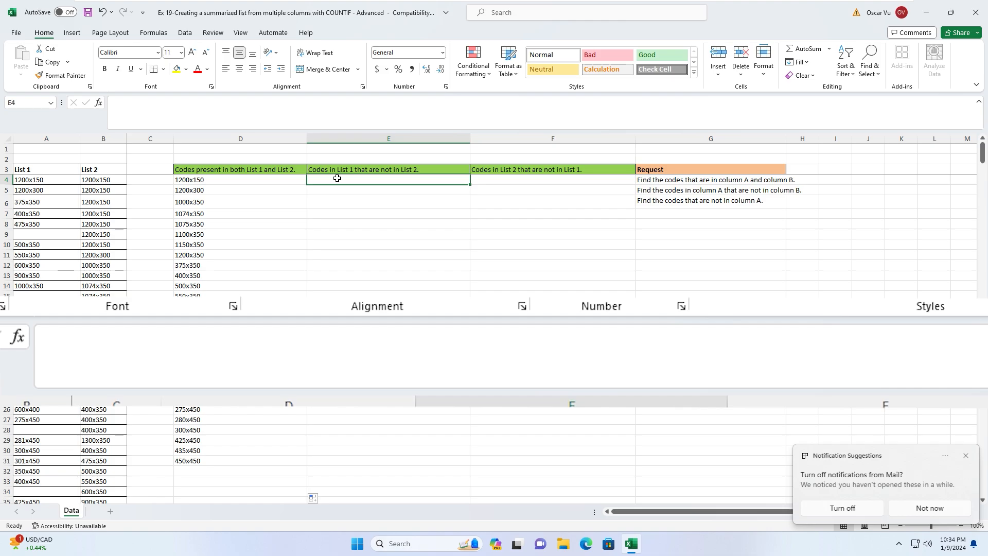
# - Start E4's formula as =INDEX over the absolute List 1 range $A$4:$A$84
pyautogui.write('=in')
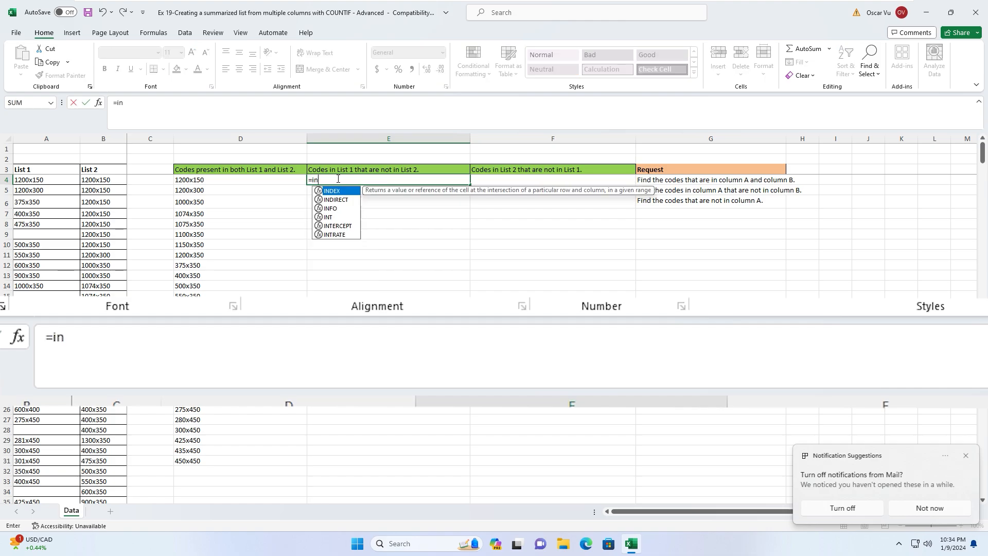
pyautogui.write('dex(')
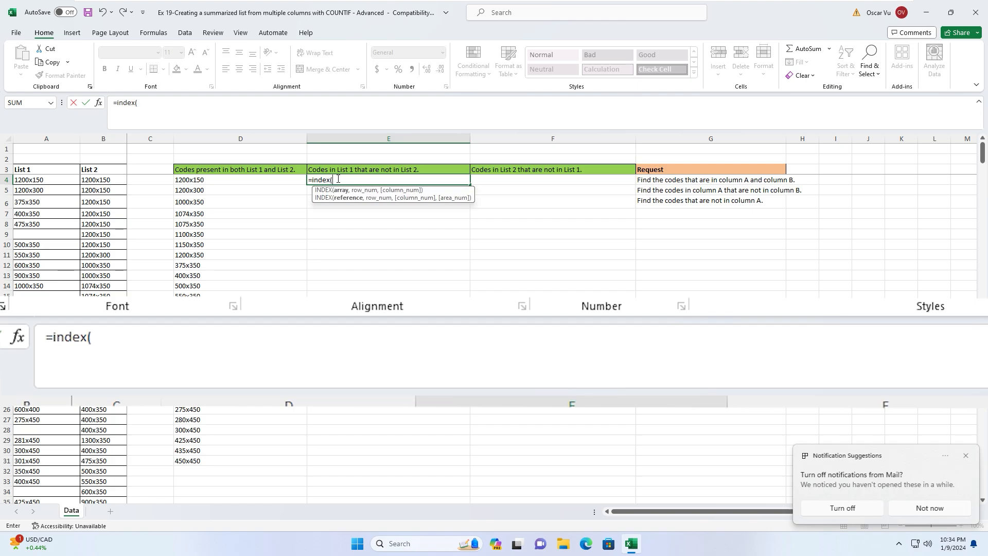
pyautogui.click(30, 179)
pyautogui.hotkey('shift', 'Down')
pyautogui.hotkey('shift', 'Down')
pyautogui.hotkey('shift', 'Down')
pyautogui.hotkey('shift', 'Down')
pyautogui.hotkey('shift', 'Down')
pyautogui.hotkey('shift', 'Down')
pyautogui.hotkey('shift', 'Down')
pyautogui.hotkey('shift', 'Down')
pyautogui.hotkey('shift', 'Down')
pyautogui.hotkey('shift', 'Down')
pyautogui.hotkey('shift', 'Down')
pyautogui.hotkey('shift', 'Down')
pyautogui.hotkey('shift', 'Down')
pyautogui.hotkey('shift', 'Down')
pyautogui.hotkey('shift', 'Down')
pyautogui.hotkey('shift', 'Down')
pyautogui.hotkey('shift', 'Down')
pyautogui.hotkey('shift', 'Down')
pyautogui.hotkey('shift', 'Down')
pyautogui.hotkey('shift', 'Down')
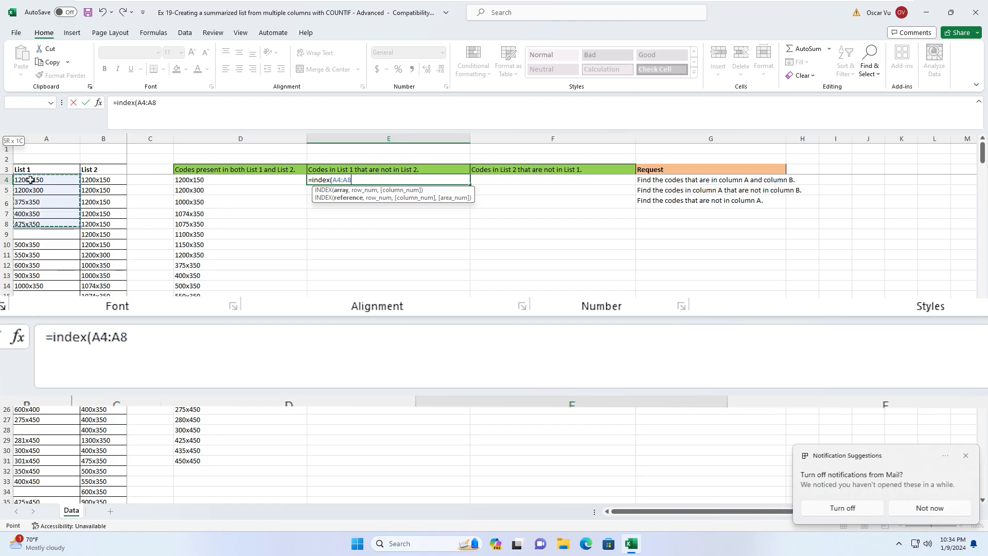
pyautogui.hotkey('ctrl', 'shift', 'Down')
pyautogui.hotkey('ctrl', 'shift', 'Up')
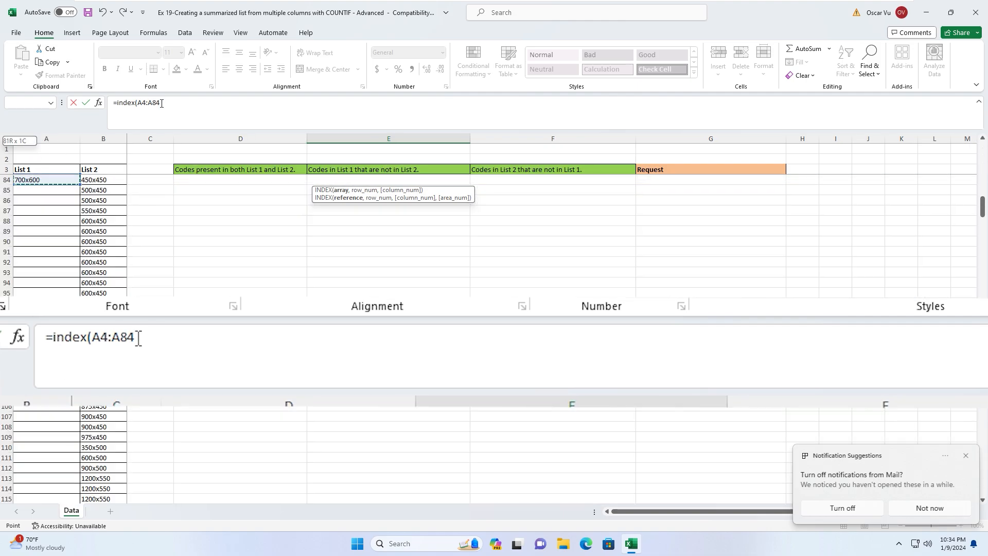
pyautogui.press('F4')
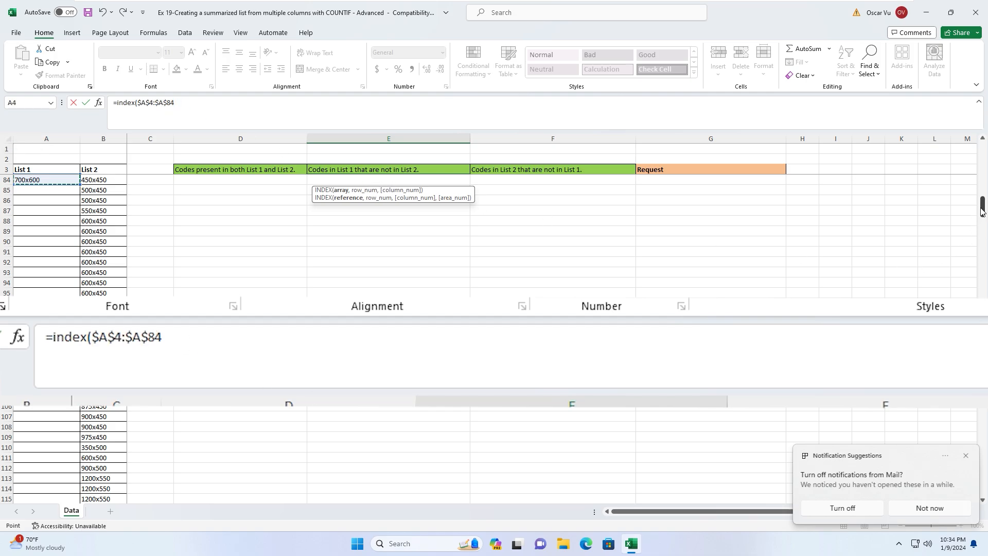
pyautogui.moveTo(981, 209); pyautogui.dragTo(982, 150)
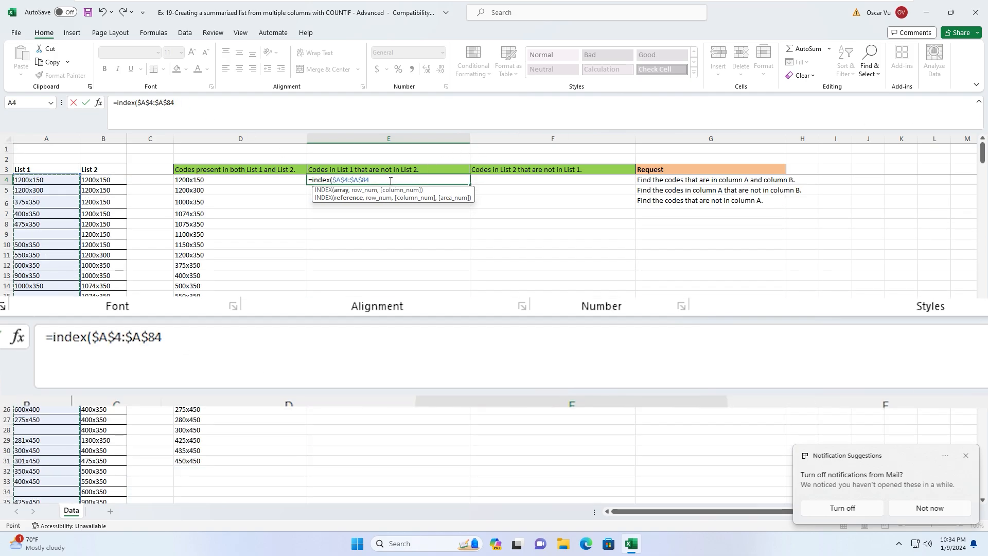
# - Add ,MATCH(1,INDEX((COUNTIF($B$4:$B$184, to the E4 formula
pyautogui.write(',')
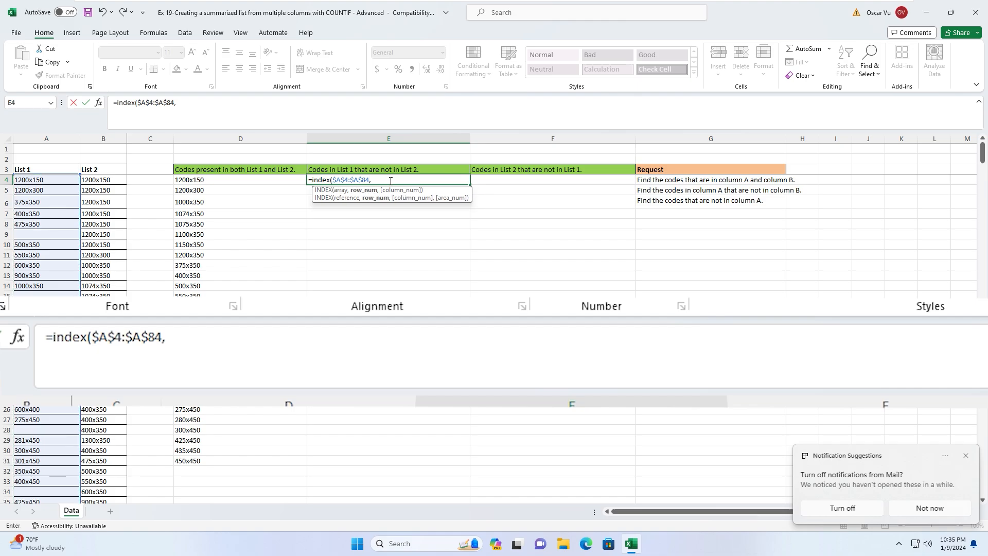
pyautogui.write('match(')
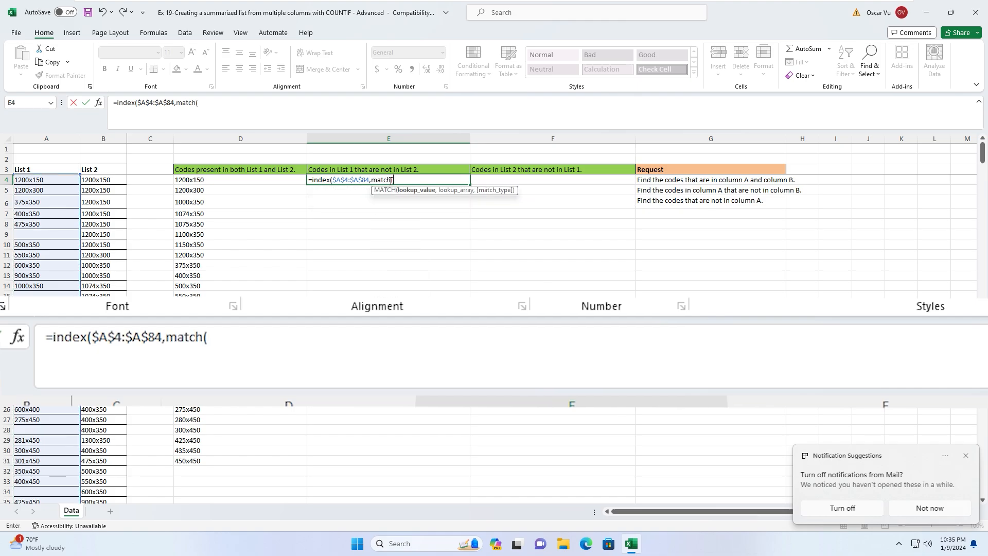
pyautogui.write('1,index(')
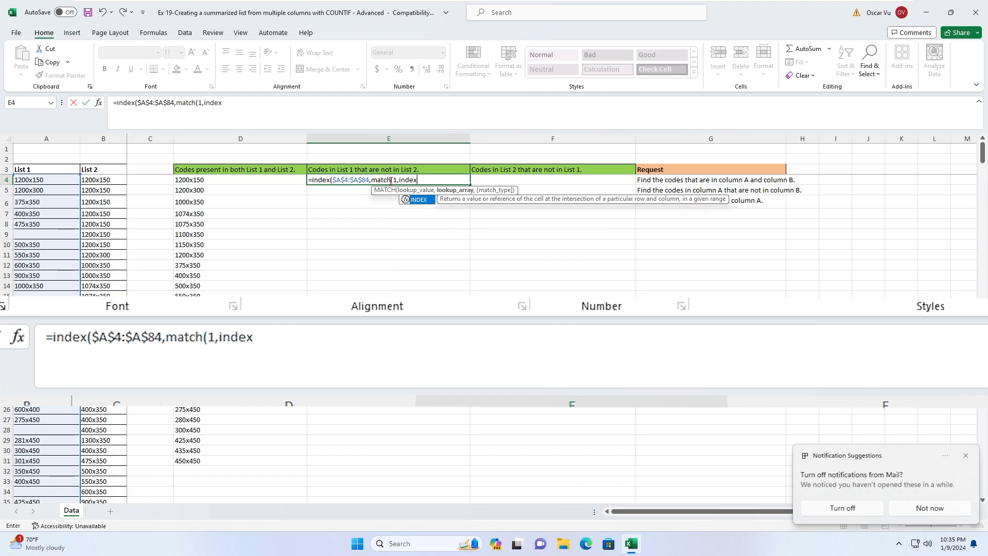
pyautogui.write('co')
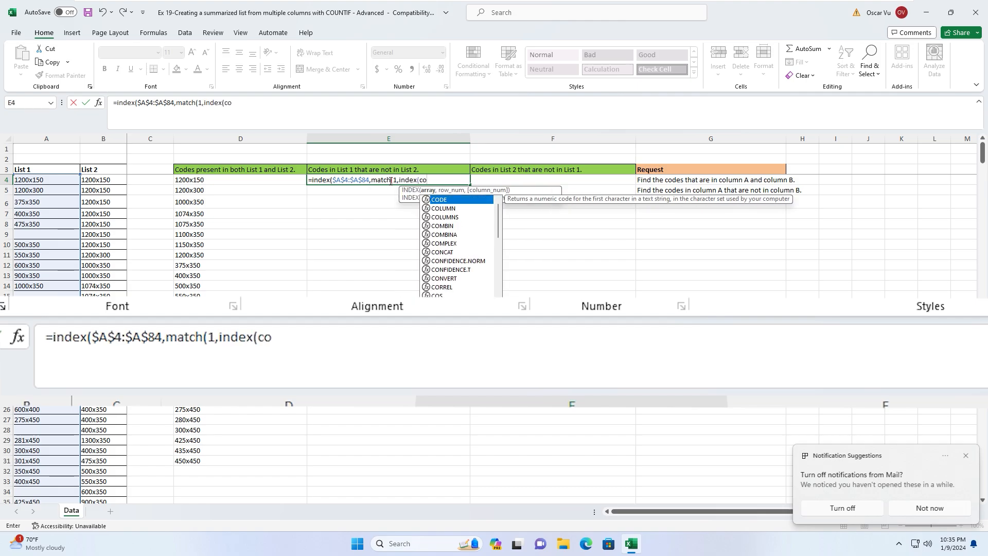
pyautogui.press('BackSpace')
pyautogui.press('BackSpace')
pyautogui.write('(')
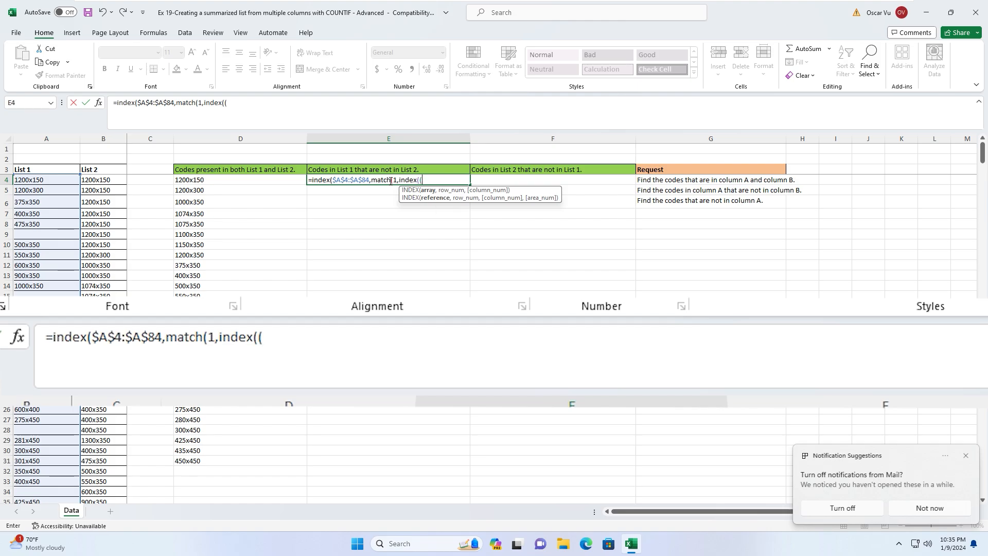
pyautogui.write('countif')
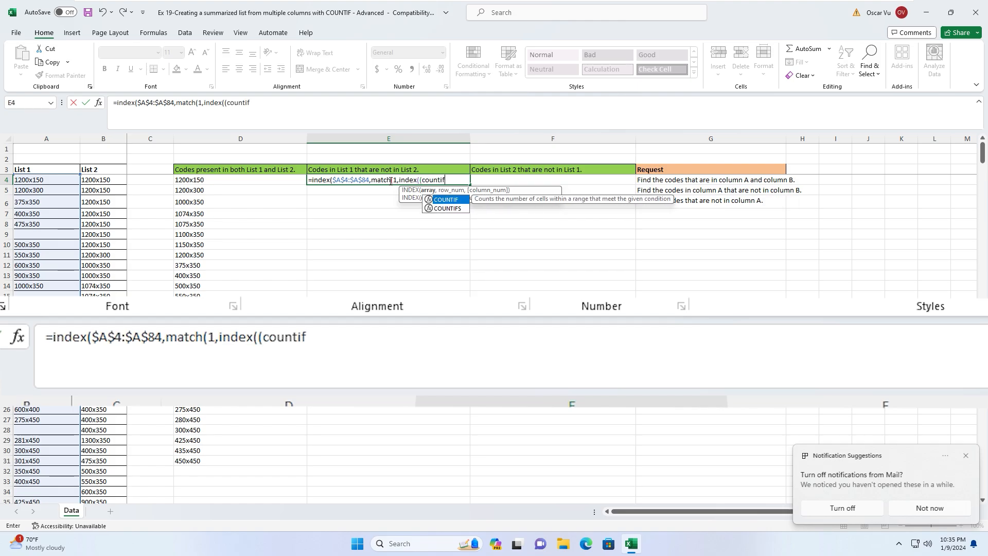
pyautogui.write('(')
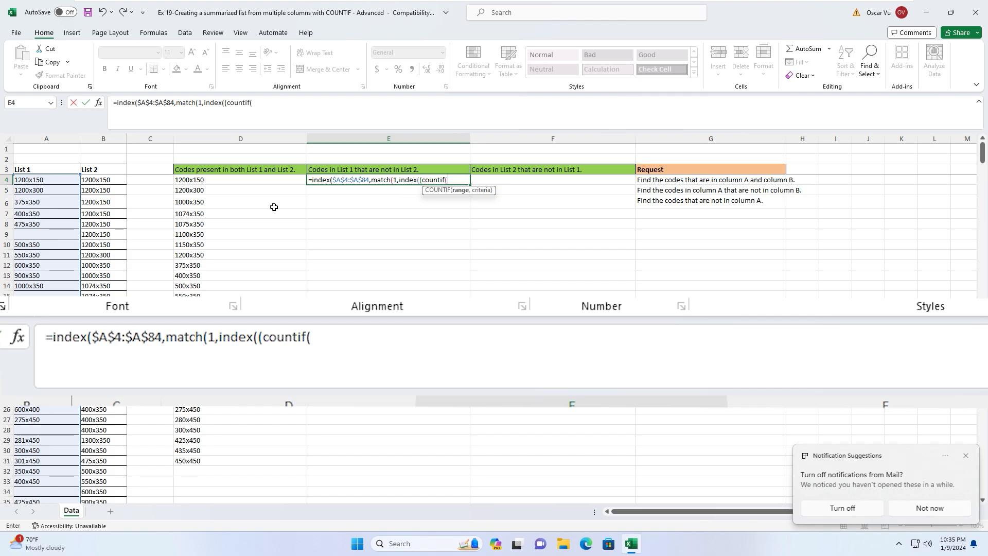
pyautogui.click(97, 180)
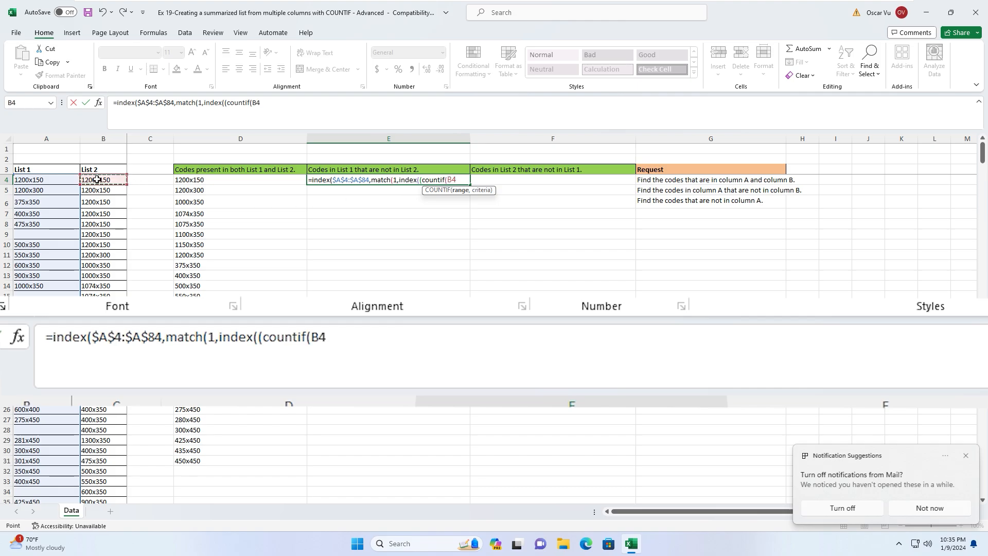
pyautogui.hotkey('ctrl', 'shift', 'Down')
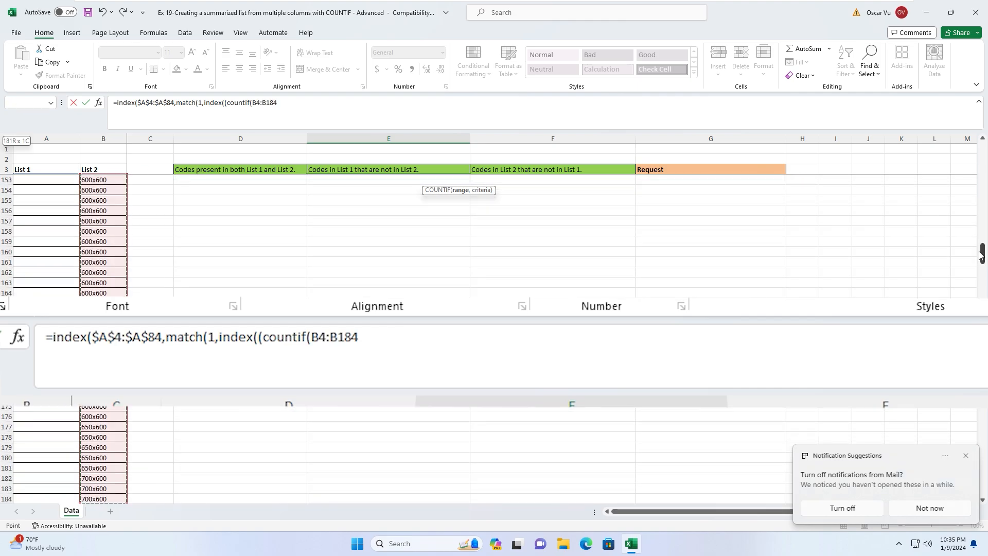
pyautogui.moveTo(981, 254); pyautogui.dragTo(985, 108)
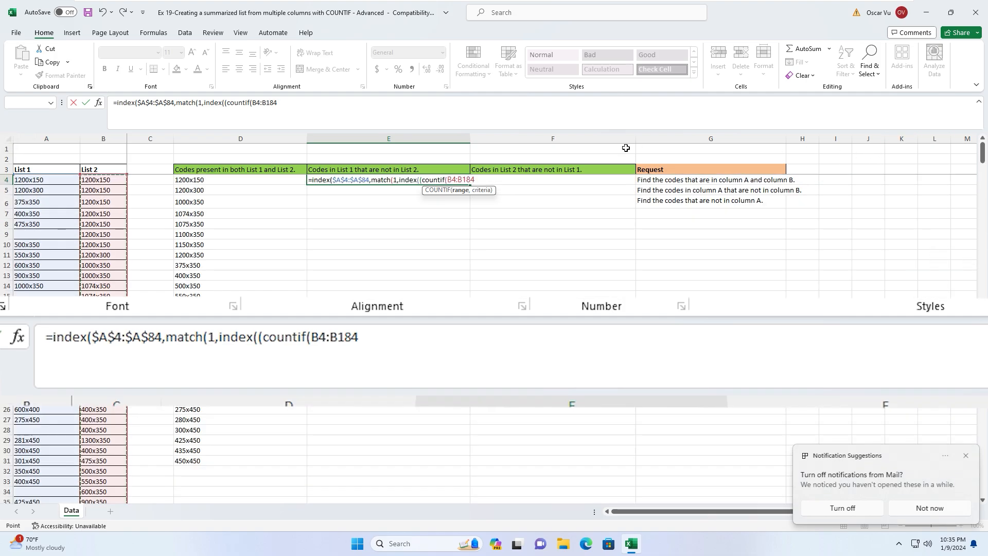
pyautogui.press('F4')
pyautogui.write(',')
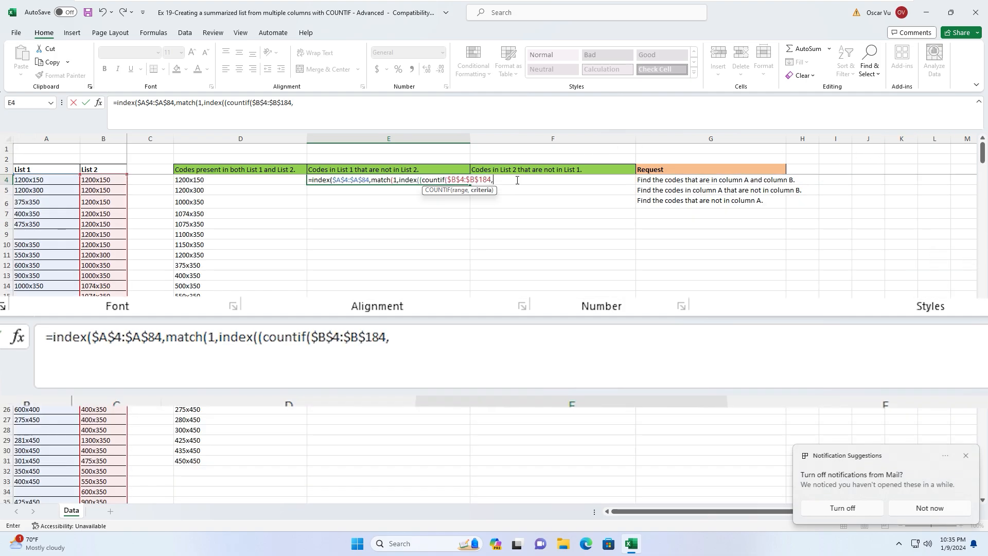
# - Use $A$4:$A$84 as the COUNTIF criteria, then add )=0)*(COUNTIF(
pyautogui.click(44, 180)
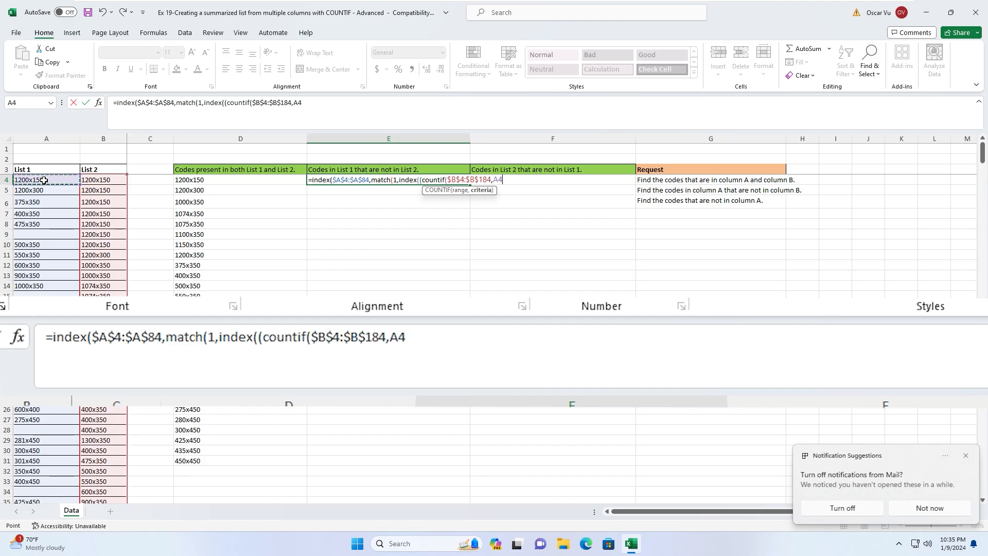
pyautogui.hotkey('shift', 'Down')
pyautogui.hotkey('shift', 'Down')
pyautogui.hotkey('shift', 'Down')
pyautogui.hotkey('shift', 'Down')
pyautogui.hotkey('ctrl', 'shift', 'Down')
pyautogui.hotkey('ctrl', 'shift', 'Down')
pyautogui.hotkey('ctrl', 'shift', 'Down')
pyautogui.hotkey('ctrl', 'shift', 'Down')
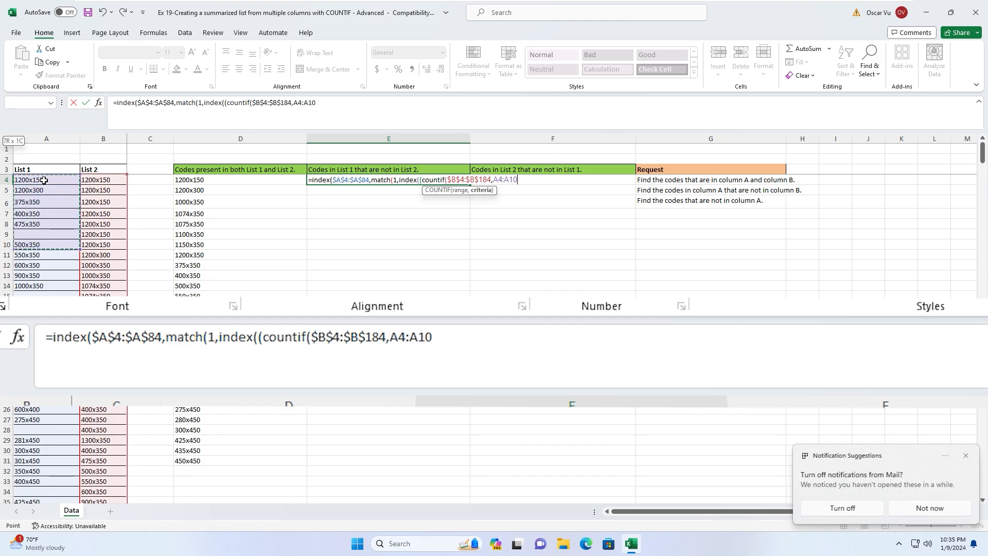
pyautogui.hotkey('ctrl', 'shift', 'Up')
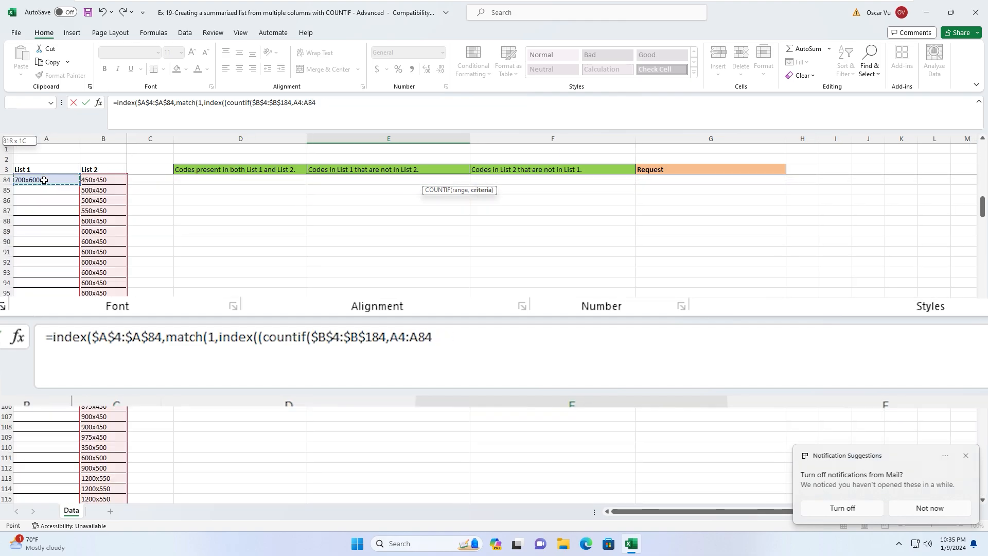
pyautogui.press('F4')
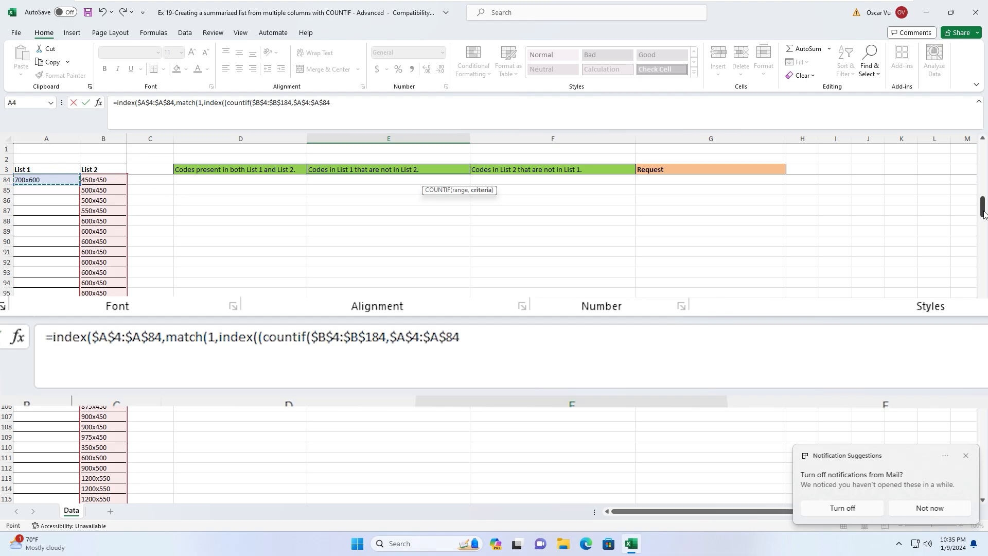
pyautogui.moveTo(982, 211); pyautogui.dragTo(982, 152)
pyautogui.write(')')
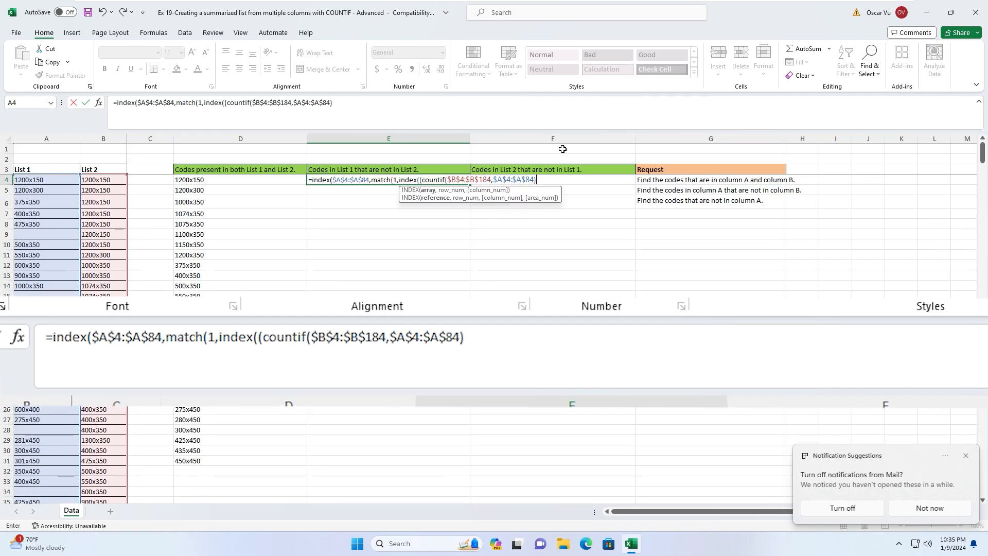
pyautogui.write('=0)*(')
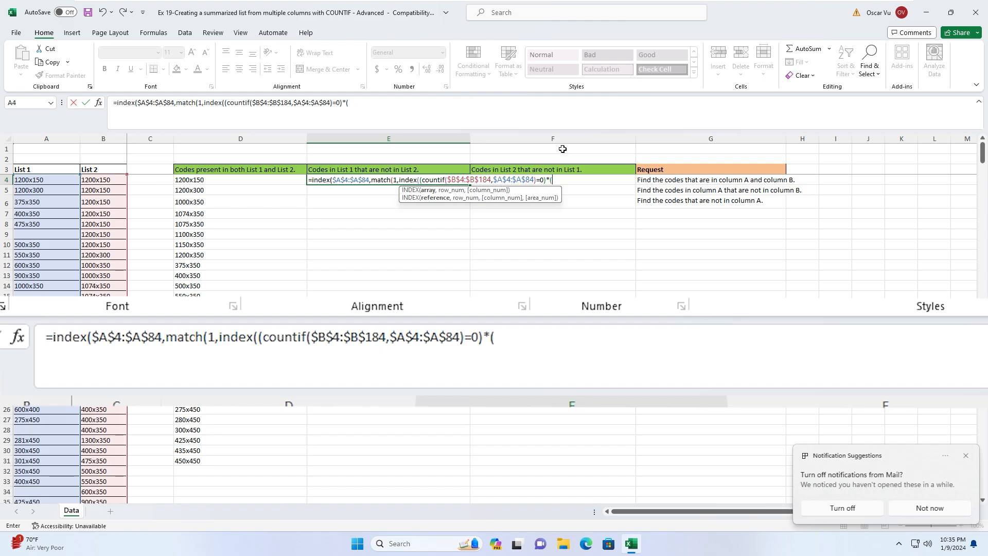
pyautogui.write('countif(')
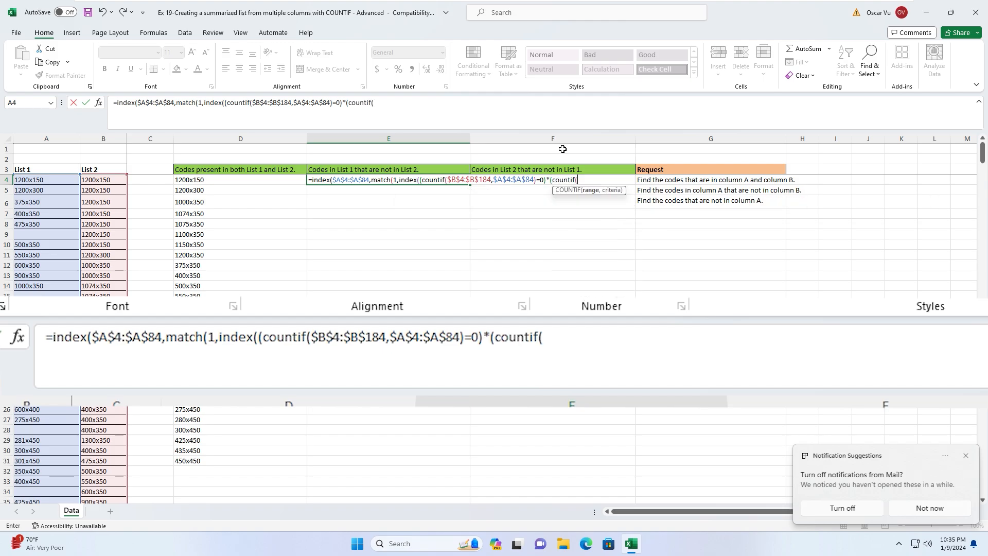
# - Add the expanding range $E$3:E3 to the second COUNTIF
pyautogui.click(358, 169)
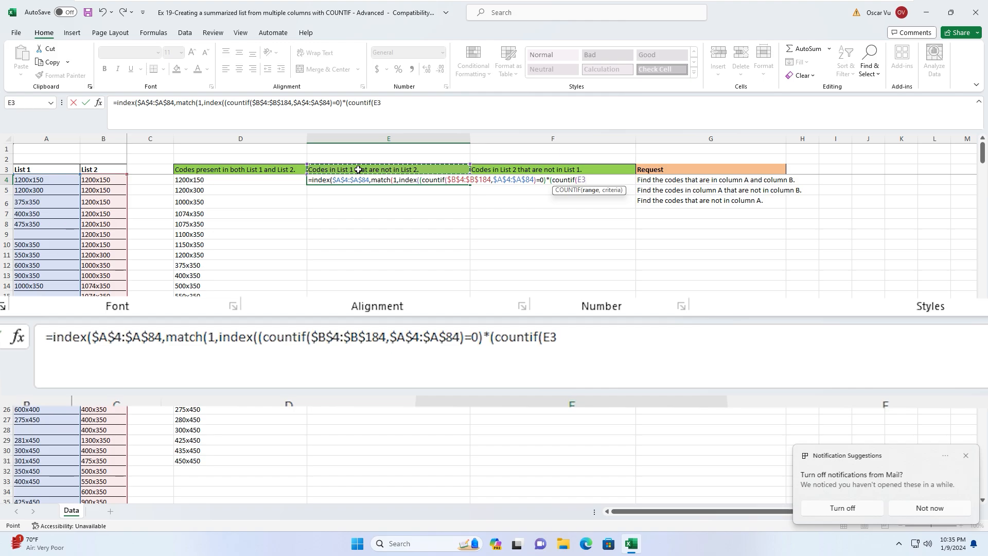
pyautogui.press('F8')
pyautogui.click(581, 180)
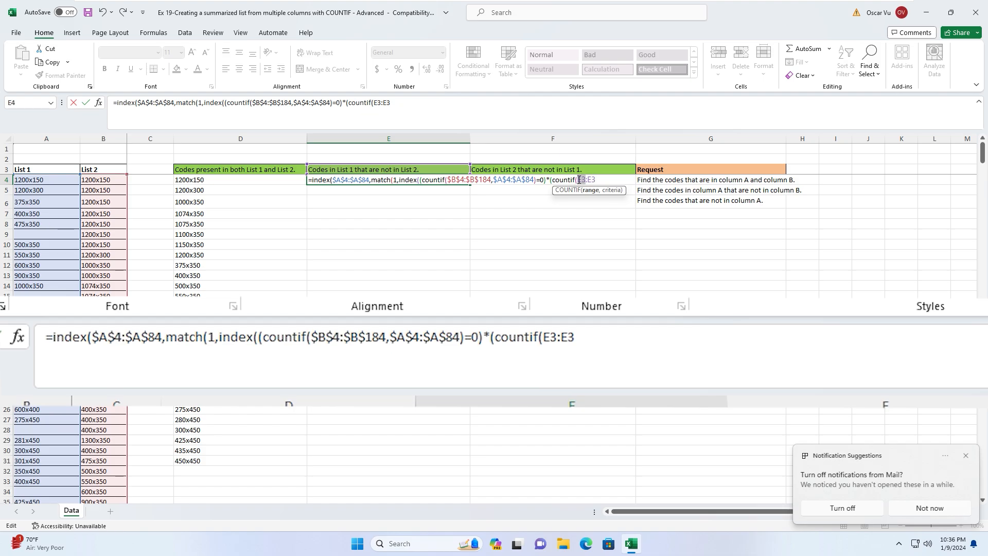
pyautogui.press('F4')
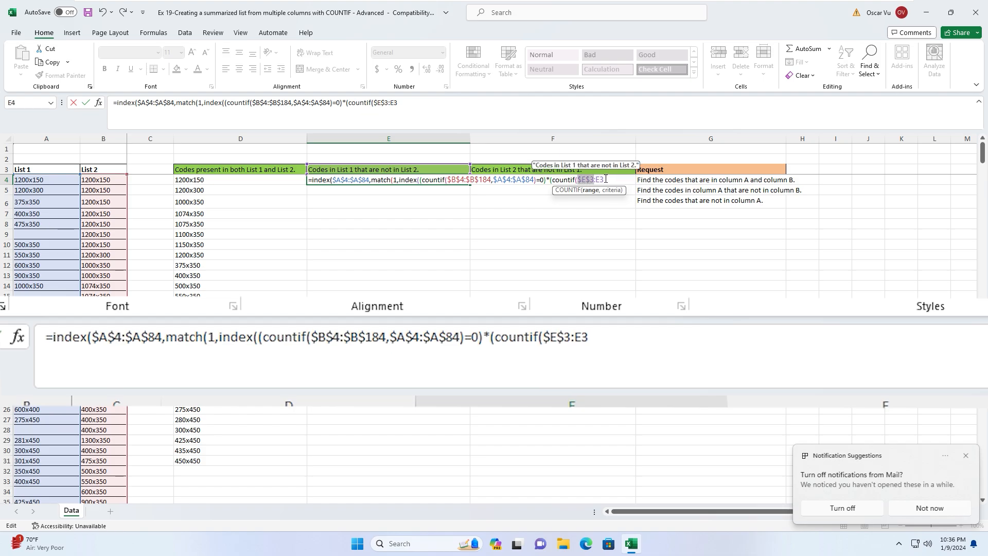
pyautogui.click(605, 179)
pyautogui.write(',')
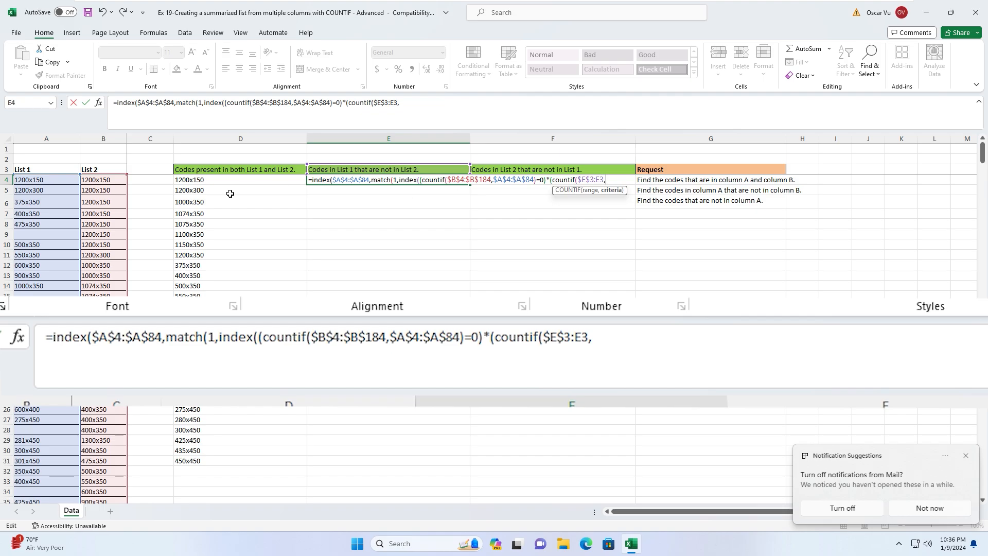
# - Use $A$4:$A$84 as its criteria and append )=0)*(
pyautogui.click(40, 179)
pyautogui.hotkey('shift', 'Down')
pyautogui.hotkey('shift', 'Down')
pyautogui.hotkey('shift', 'Down')
pyautogui.hotkey('shift', 'Down')
pyautogui.hotkey('shift', 'Down')
pyautogui.hotkey('shift', 'Down')
pyautogui.hotkey('shift', 'Down')
pyautogui.hotkey('shift', 'Down')
pyautogui.hotkey('shift', 'Down')
pyautogui.hotkey('shift', 'Down')
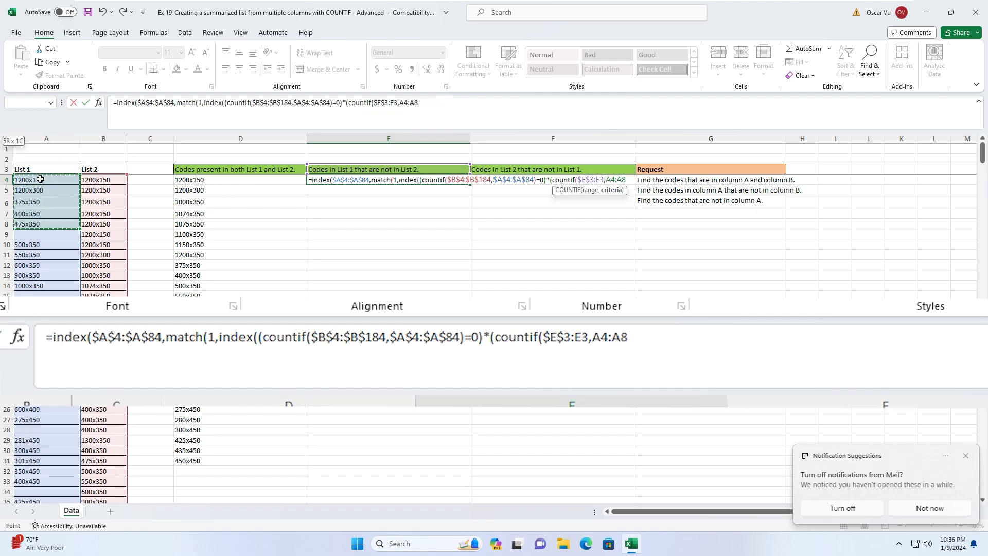
pyautogui.hotkey('ctrl', 'shift', 'Down')
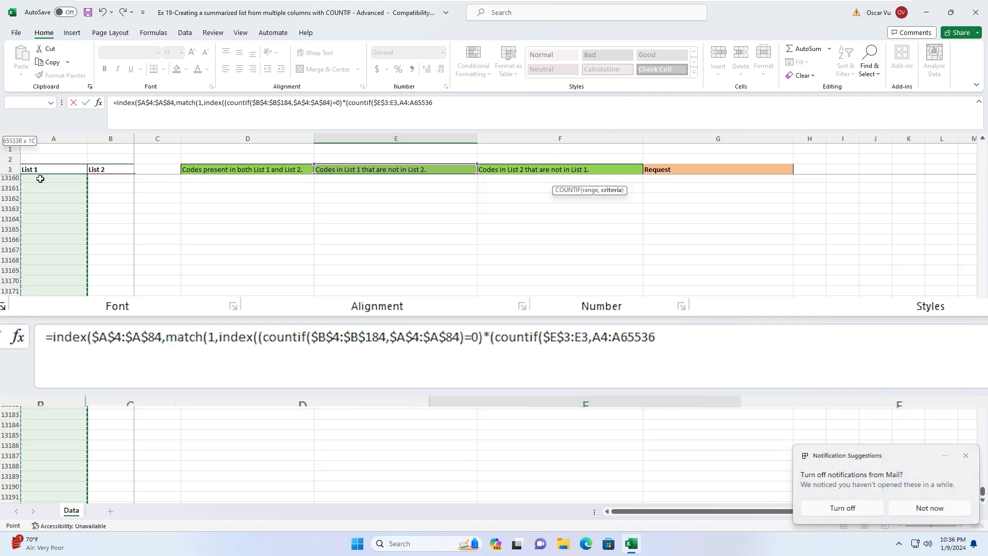
pyautogui.hotkey('ctrl', 'shift', 'Up')
pyautogui.press('F4')
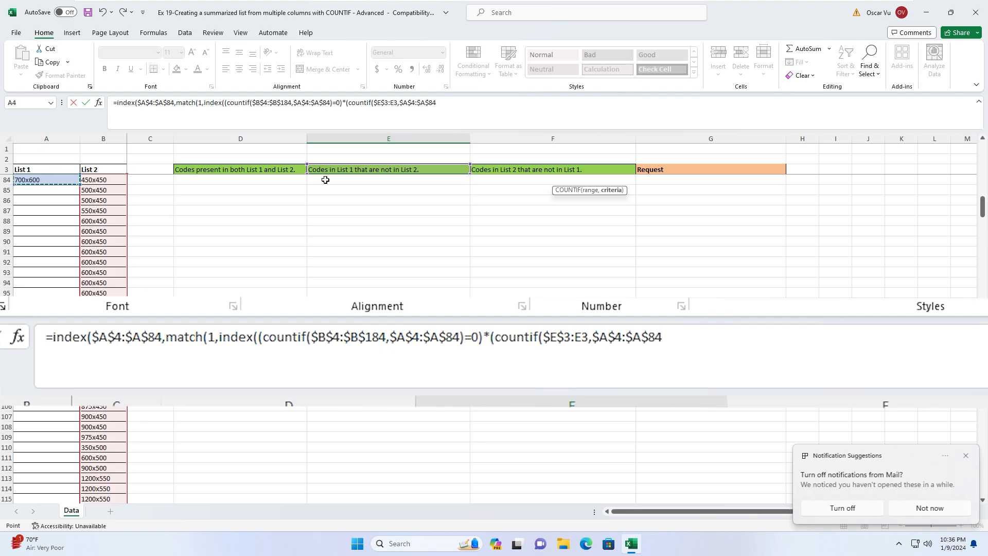
pyautogui.moveTo(982, 206); pyautogui.dragTo(986, 116)
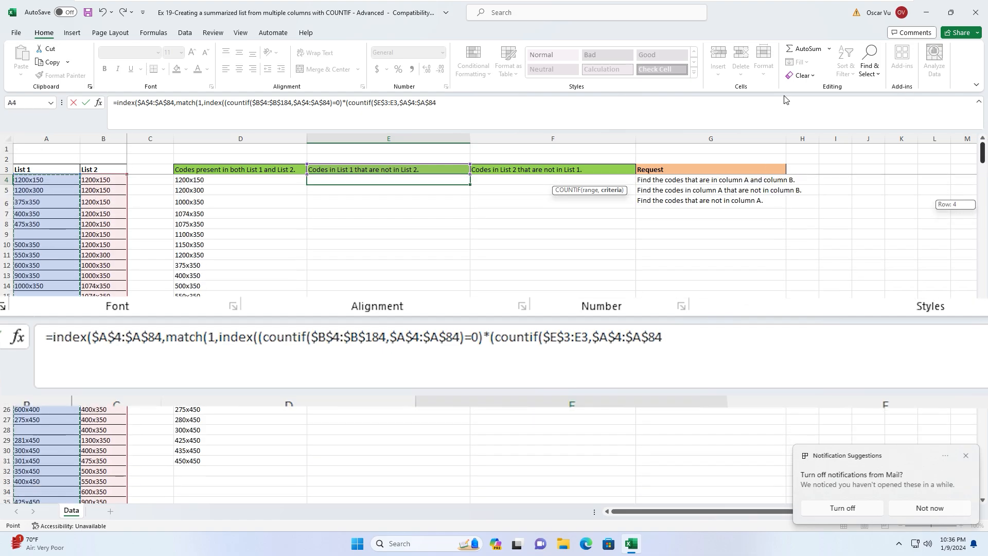
pyautogui.write(')=0')
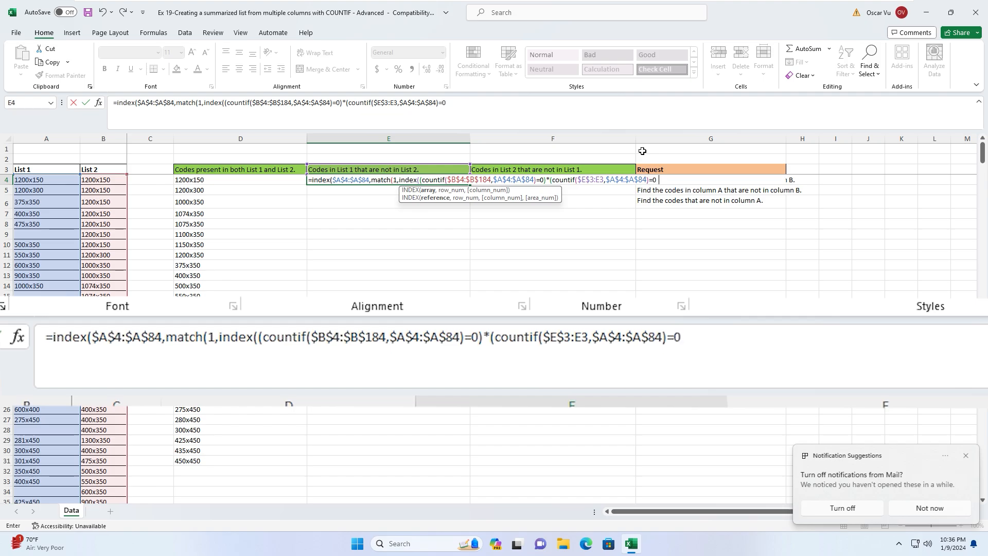
pyautogui.write(')*(')
# - Add the $A$4:$A$84<>"" non-blank test, close the formula and enter it, returning 1255x350
pyautogui.click(40, 178)
pyautogui.moveTo(39, 178); pyautogui.dragTo(39, 178)
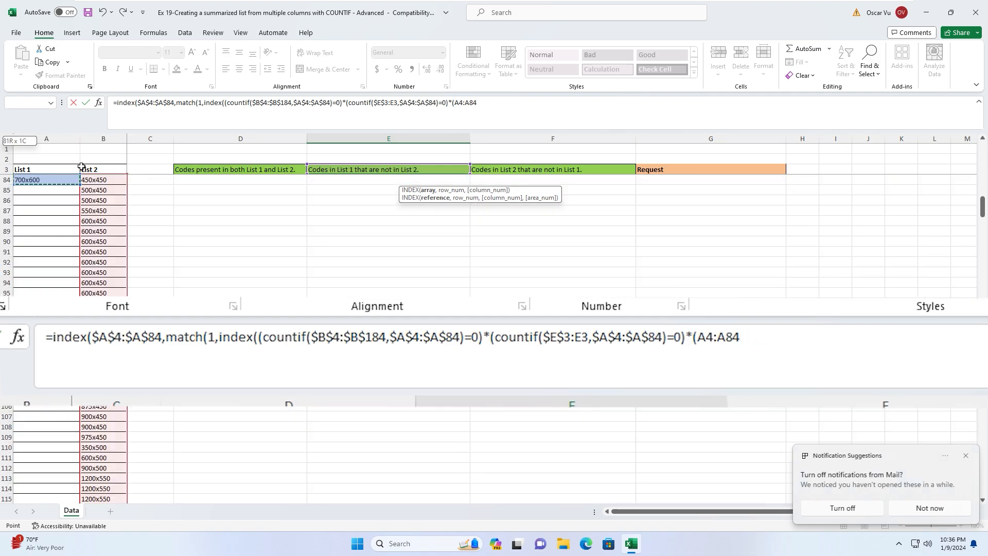
pyautogui.press('F4')
pyautogui.moveTo(981, 211); pyautogui.dragTo(982, 154)
pyautogui.write('<>')
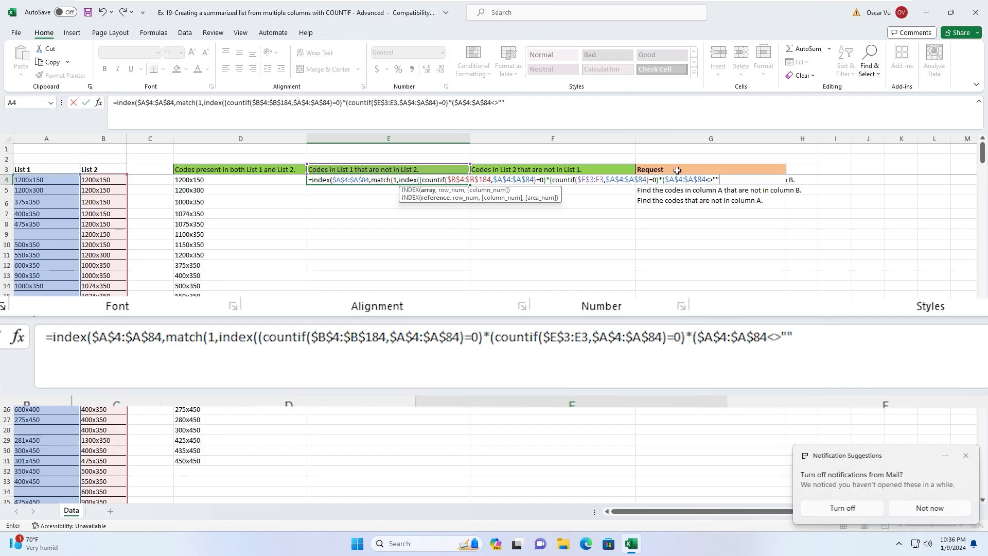
pyautogui.write('""),')
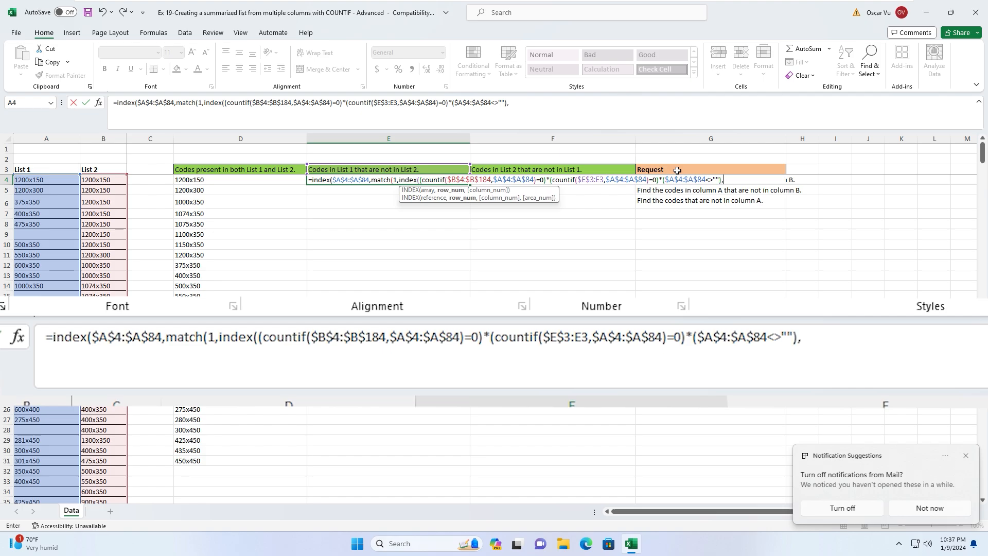
pyautogui.write('0)')
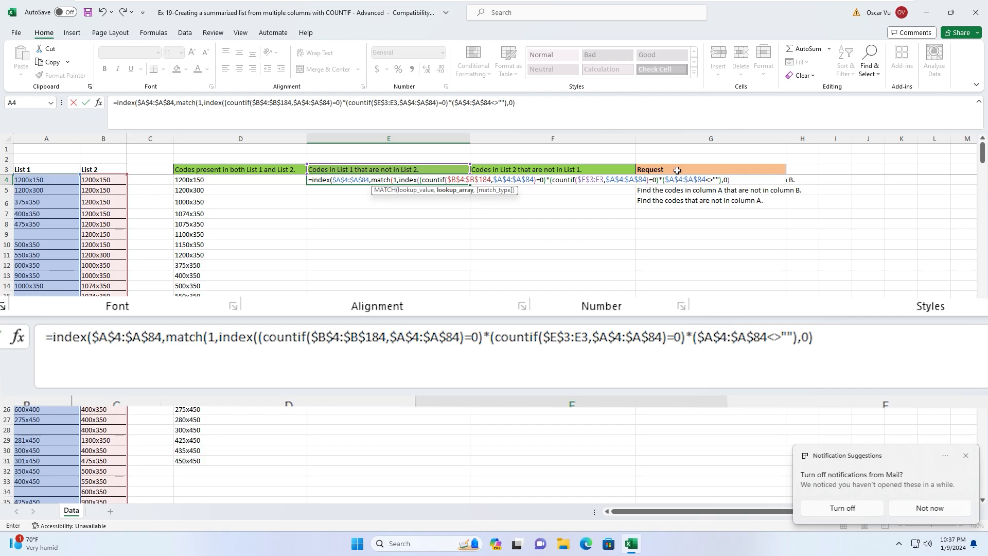
pyautogui.write(',')
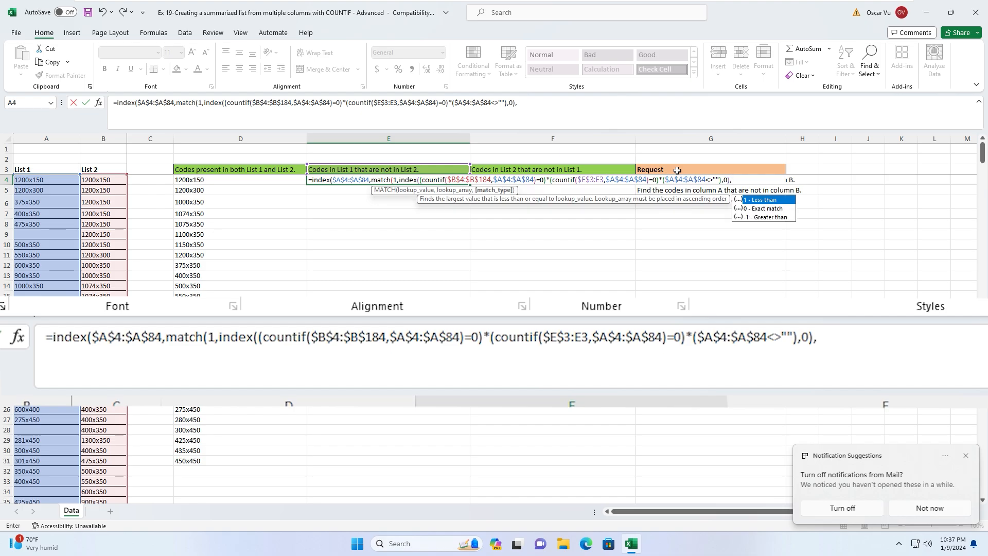
pyautogui.write('0)')
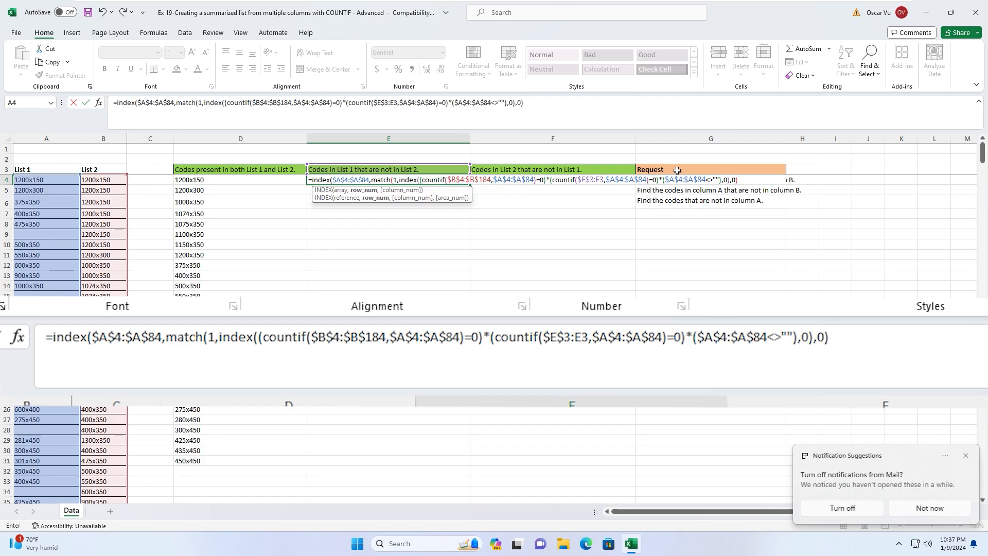
pyautogui.write(',)')
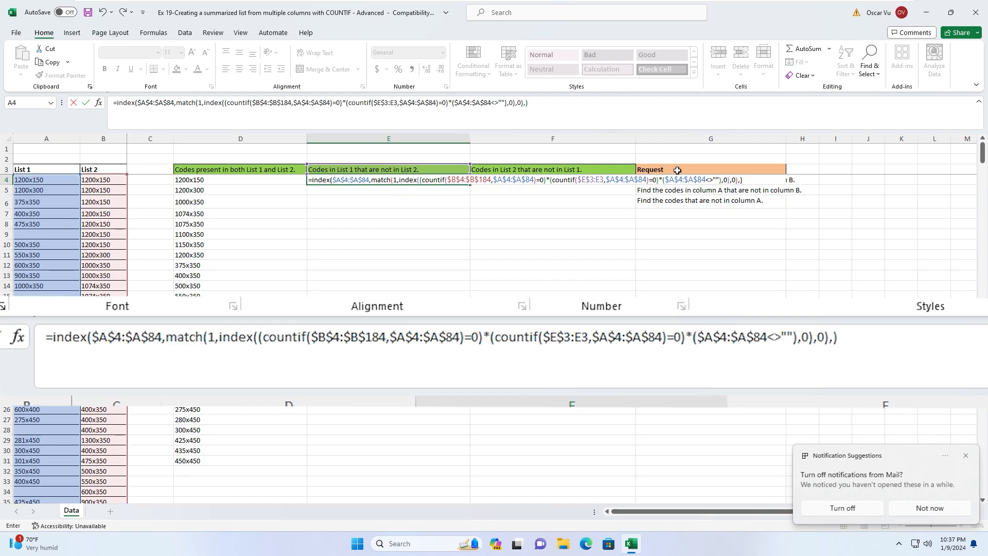
pyautogui.press('BackSpace')
pyautogui.write('0)')
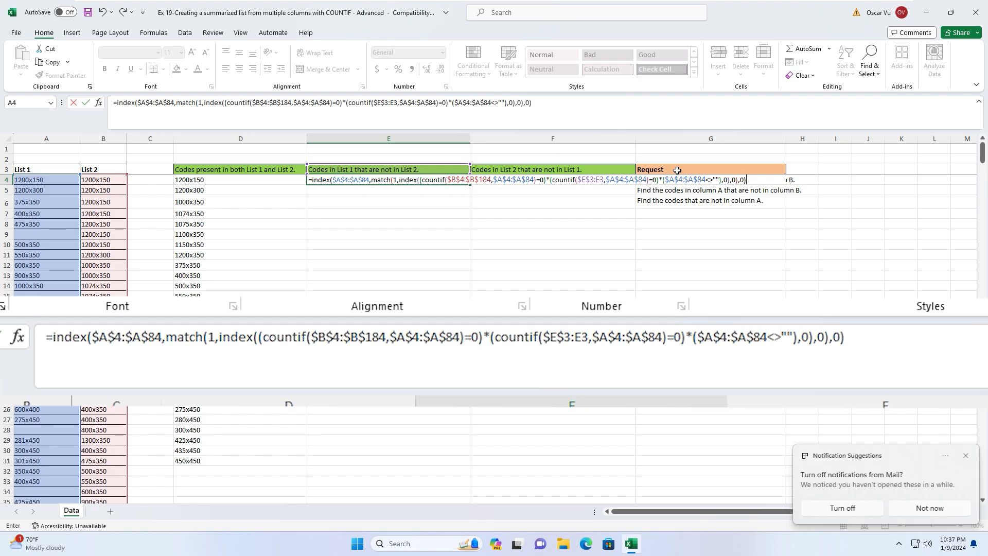
pyautogui.press('Return')
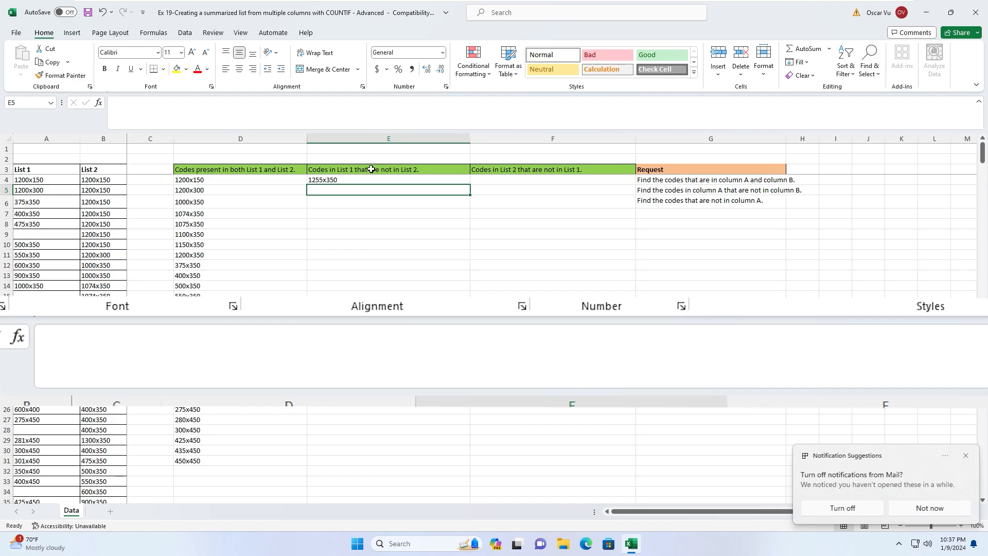
# - Copy the E4 formula down the range E4:E184
pyautogui.click(337, 180)
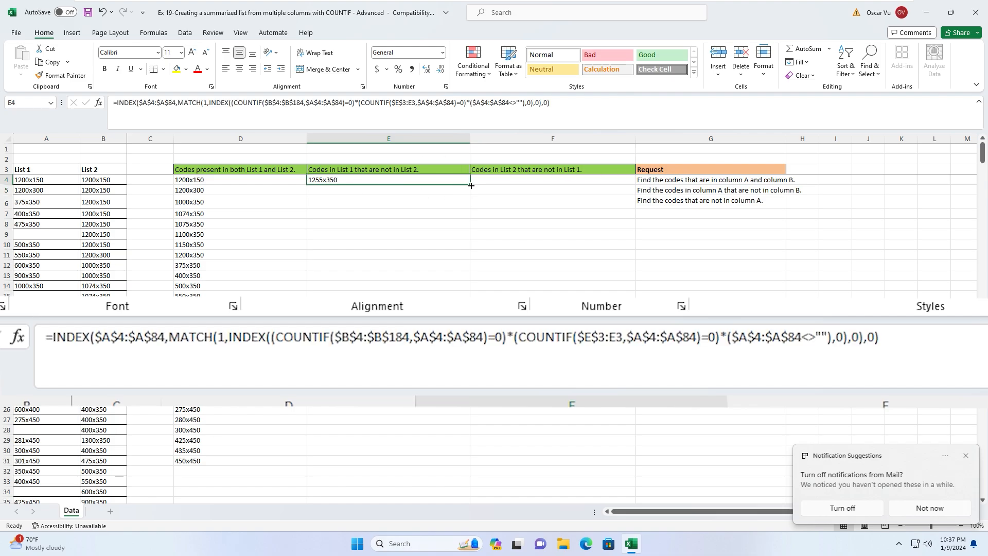
pyautogui.hotkey('ctrl', 'c')
pyautogui.press('Left')
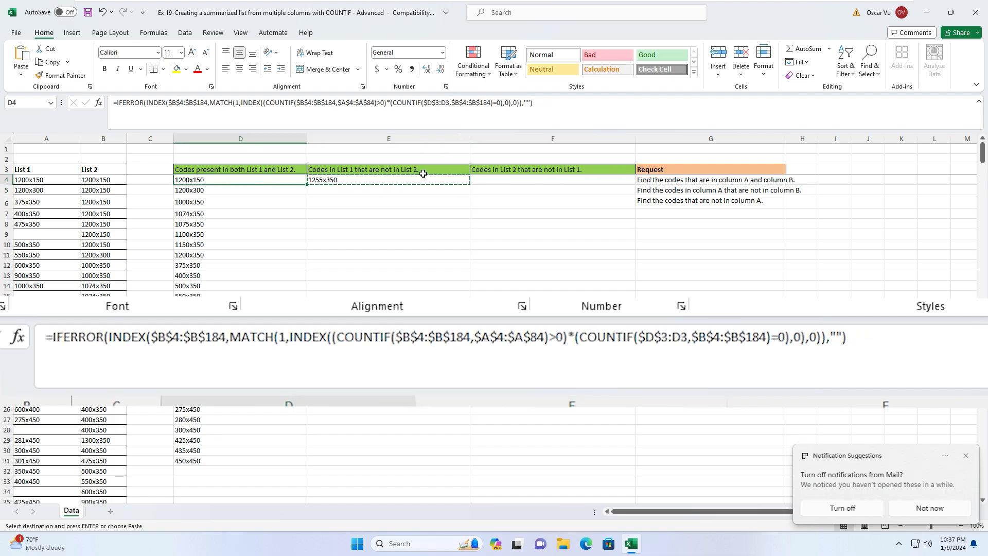
pyautogui.hotkey('ctrl', 'Down')
pyautogui.press('Right')
pyautogui.hotkey('ctrl', 'shift', 'Up')
pyautogui.press('Return')
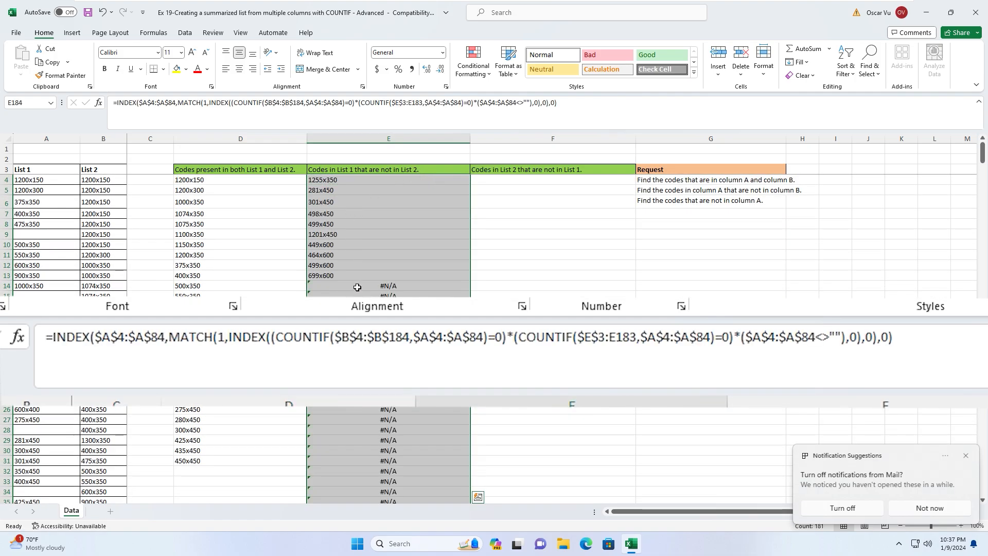
# - Wrap the E4 formula in IFERROR(...,"") and fill it down column E
pyautogui.click(357, 285)
pyautogui.click(323, 181)
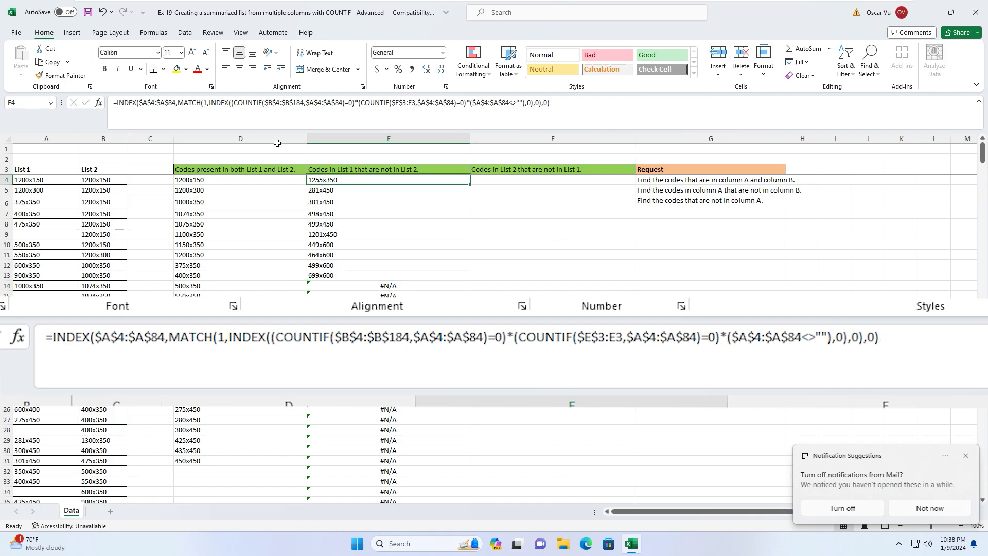
pyautogui.click(117, 102)
pyautogui.write('ife')
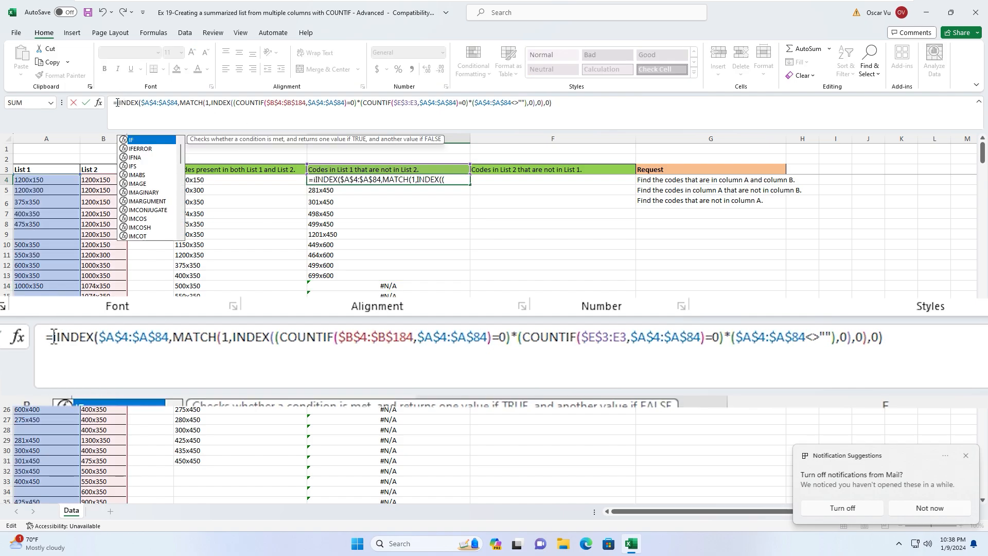
pyautogui.write('rror(')
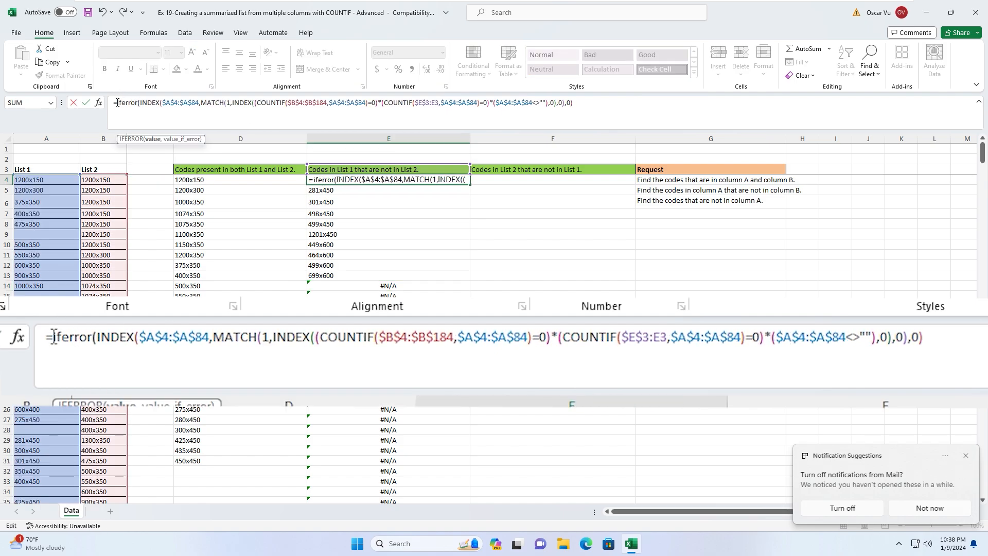
pyautogui.click(579, 106)
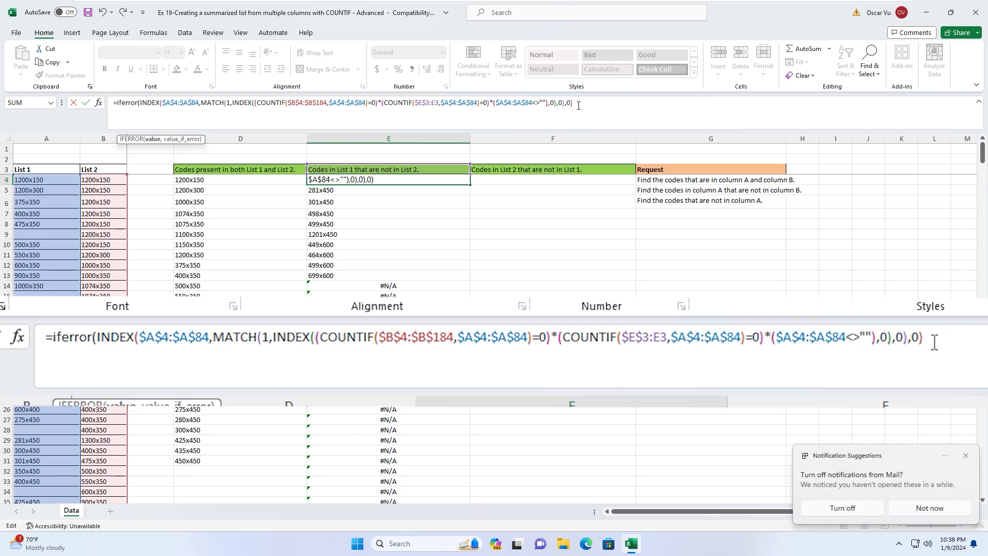
pyautogui.write(',"")')
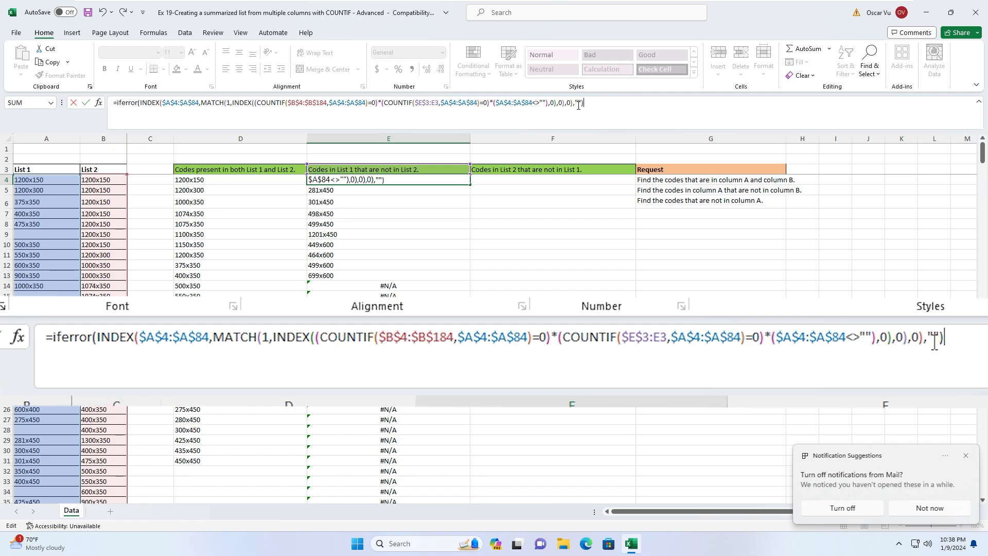
pyautogui.hotkey('ctrl', 'Return')
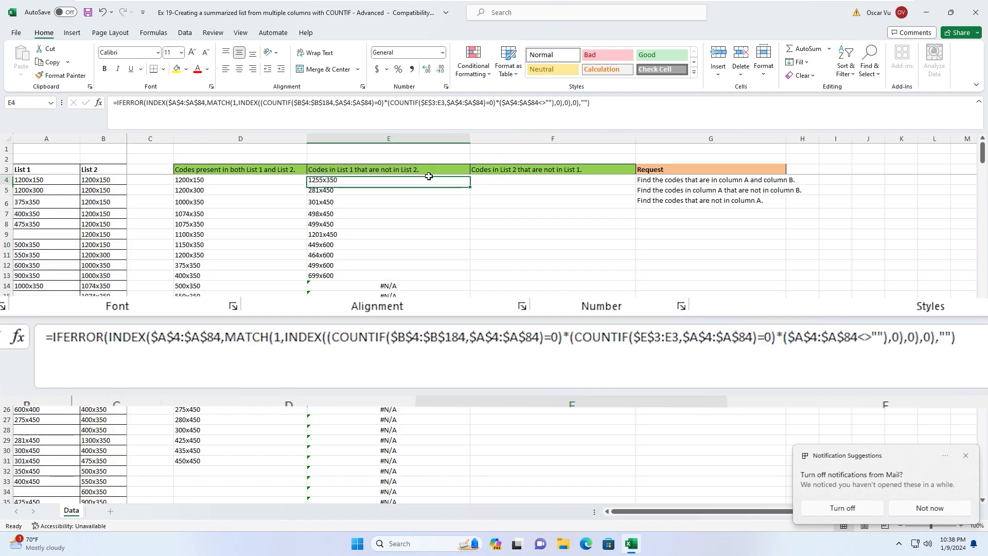
pyautogui.doubleClick(470, 184)
pyautogui.scroll(-5, 407, 211)
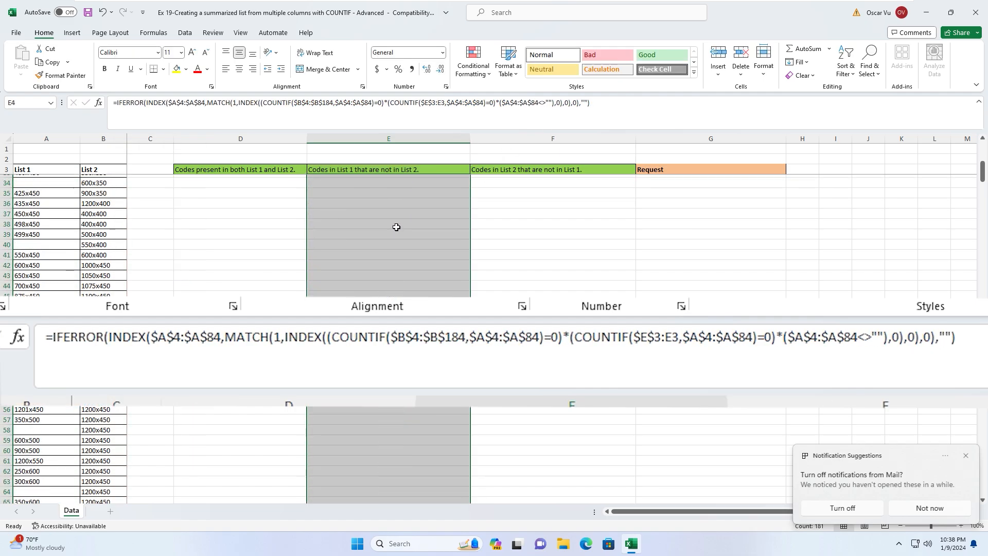
pyautogui.scroll(5, 396, 227)
pyautogui.click(355, 181)
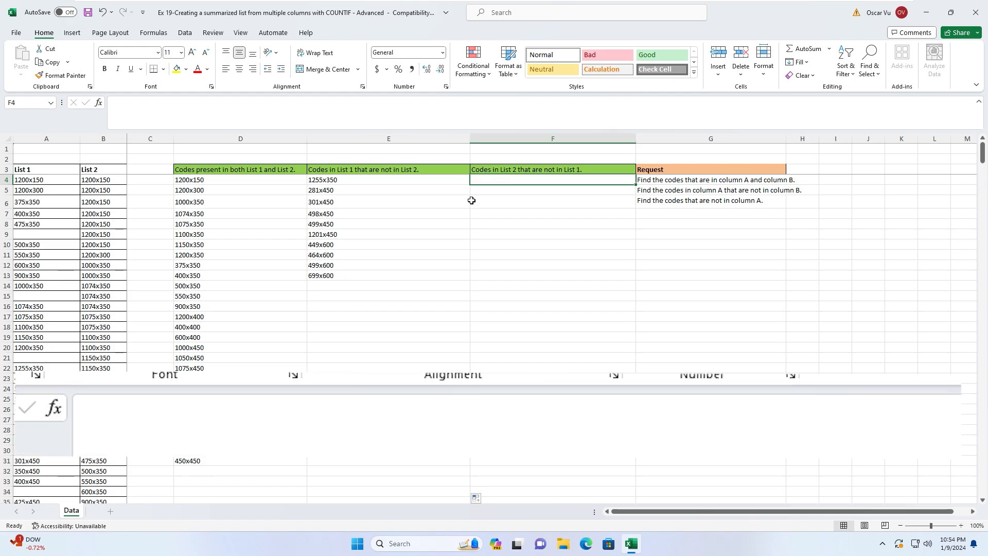
# - Start F4 with =iferror(index( returning the absolute List 2 range $B$4:$B$184
pyautogui.write('=ife')
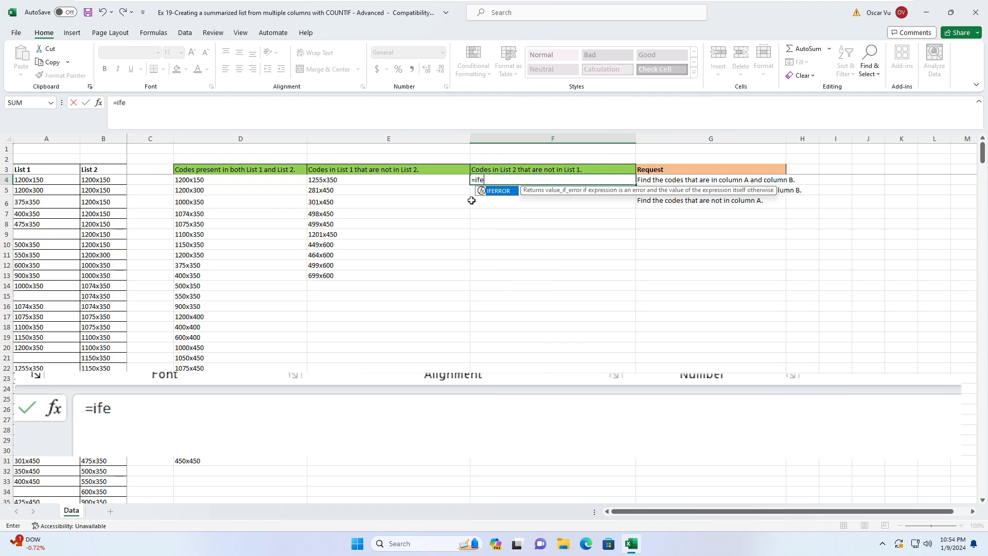
pyautogui.write('rror(')
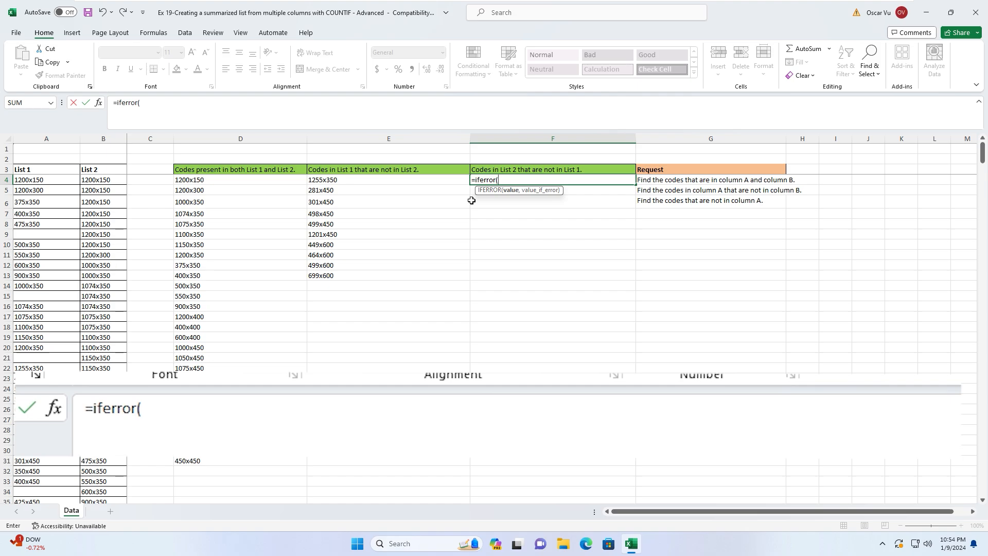
pyautogui.write('index(')
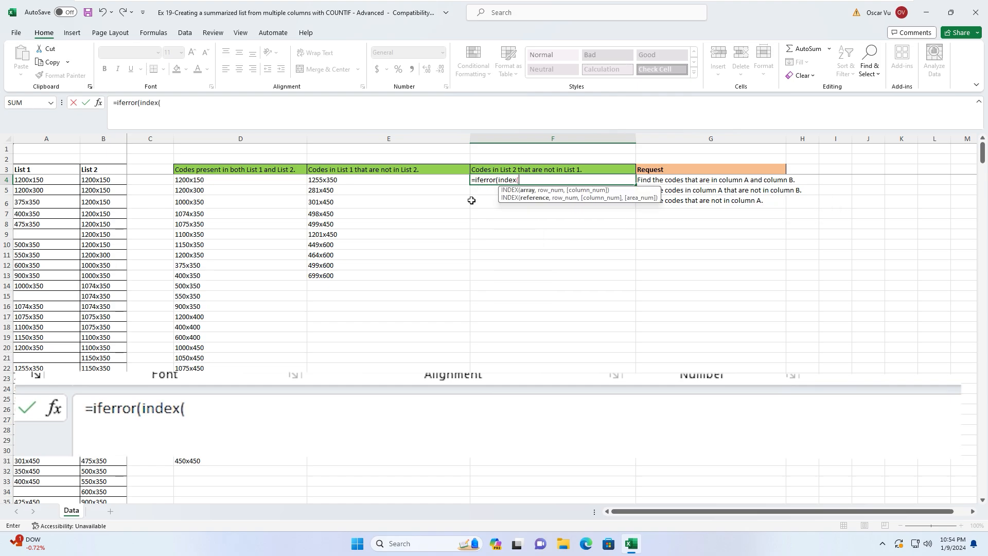
pyautogui.click(100, 179)
pyautogui.hotkey('ctrl', 'shift', 'Down')
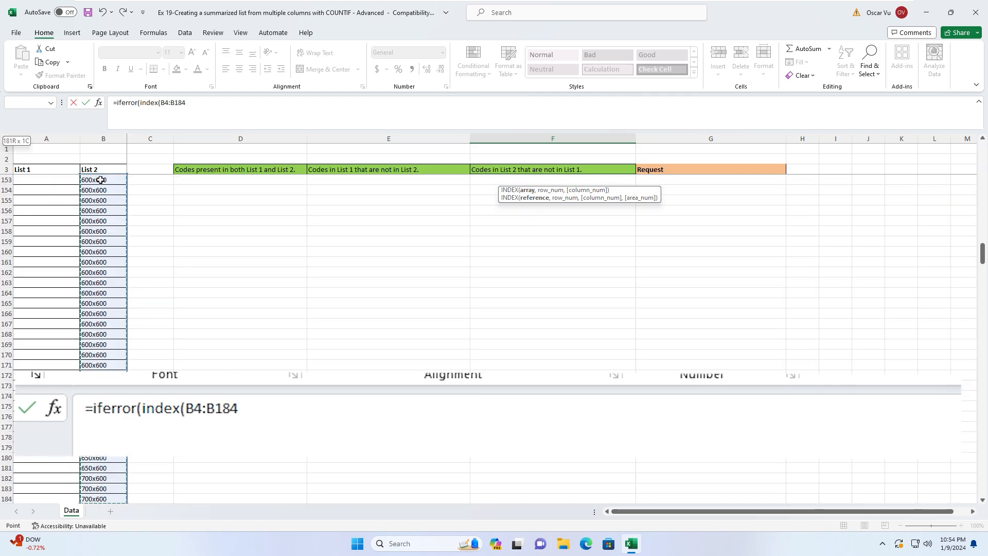
pyautogui.moveTo(982, 253); pyautogui.dragTo(983, 146)
pyautogui.press('F4')
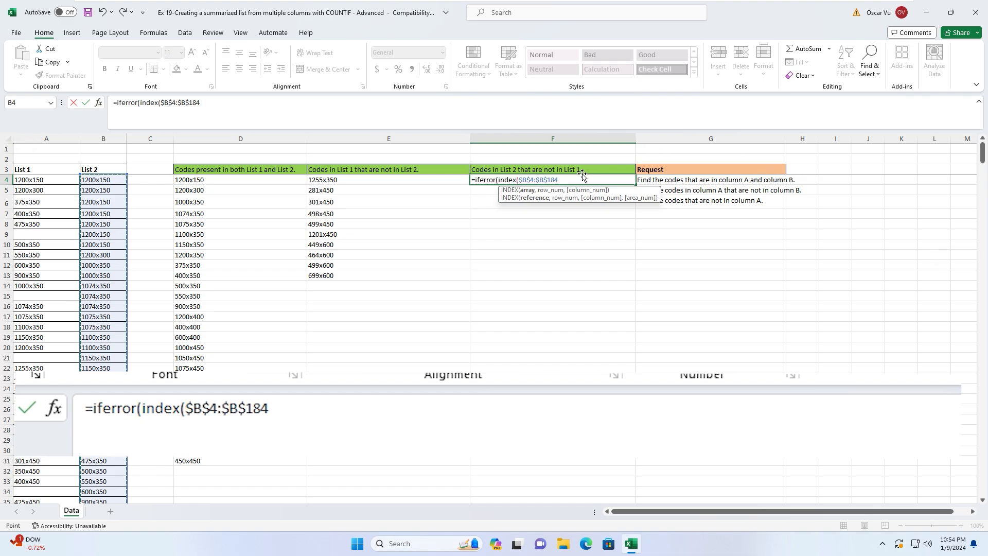
# - Add match(1,index((countif( over the absolute List 1 range $A$4:$A$84
pyautogui.write(',match(')
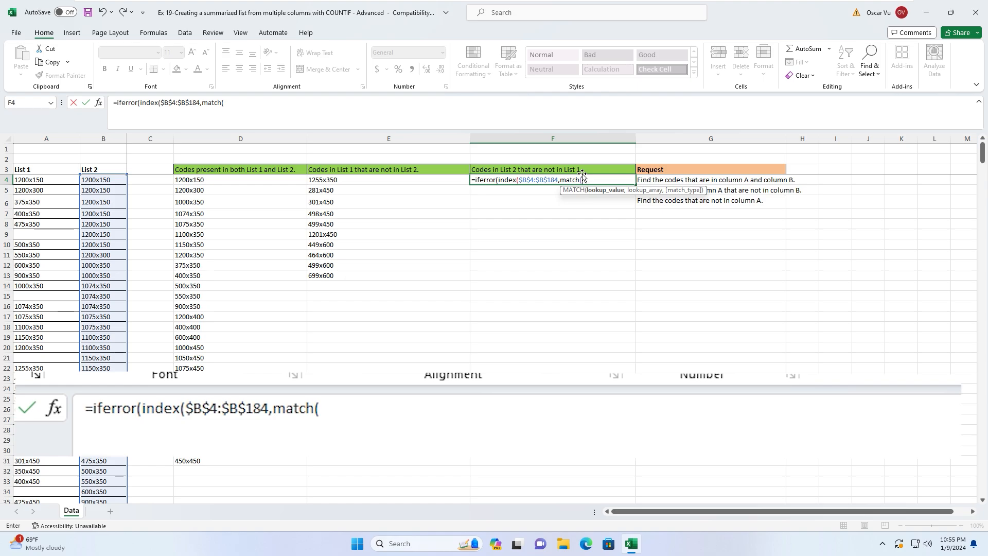
pyautogui.write('1,indd')
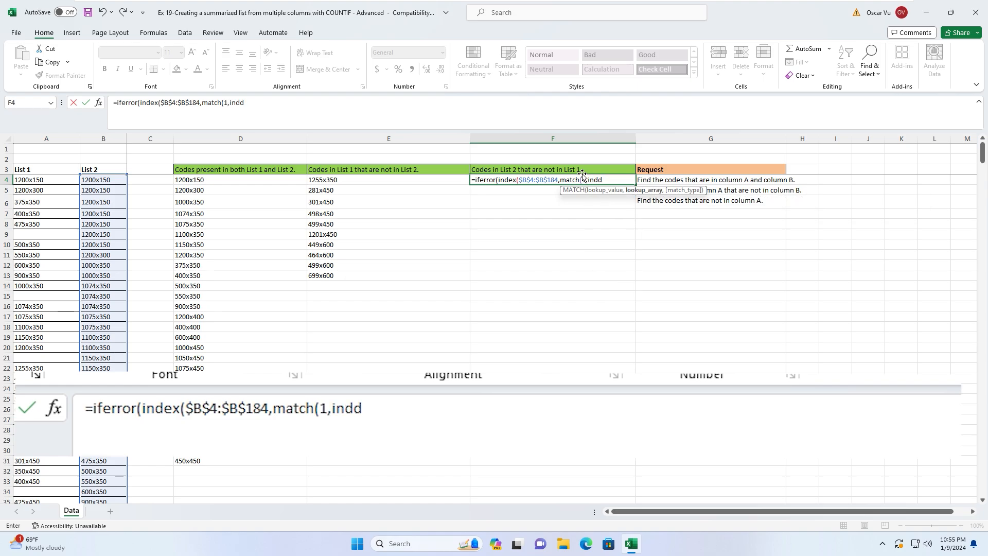
pyautogui.press('BackSpace')
pyautogui.write('ex')
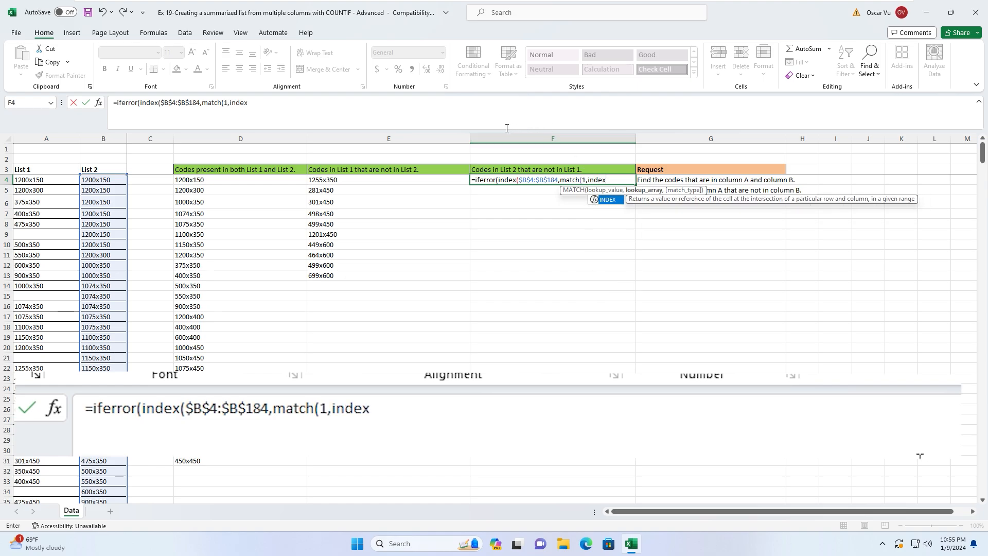
pyautogui.write('(')
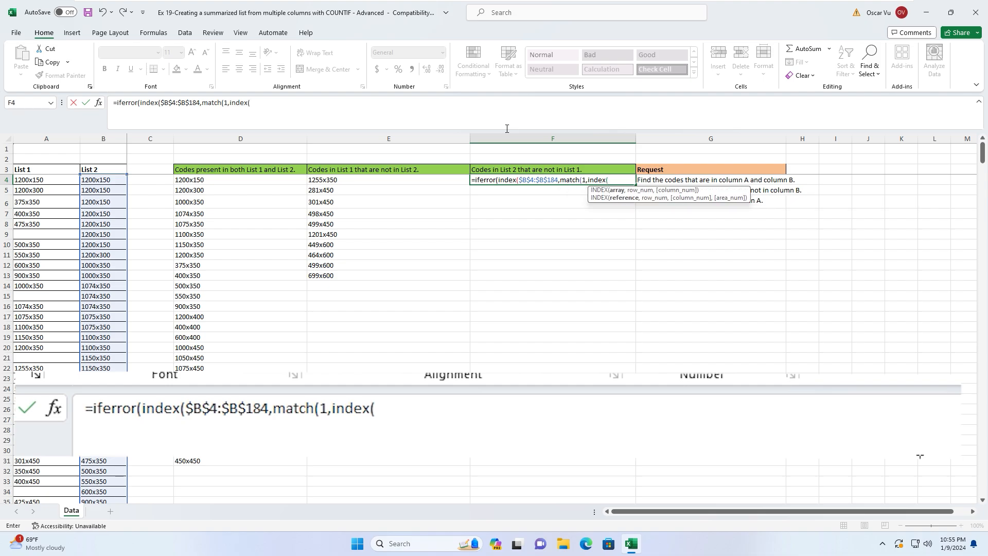
pyautogui.write('(co')
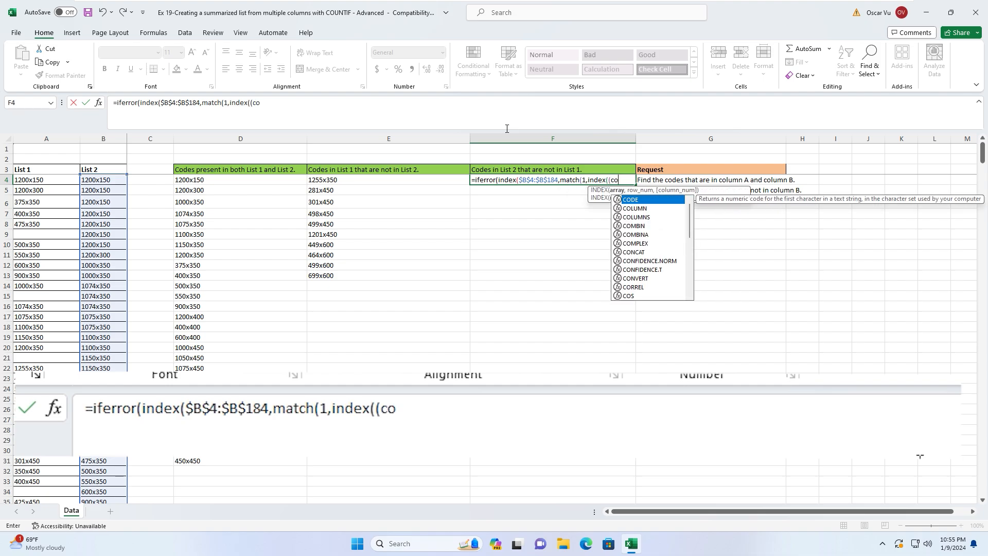
pyautogui.press('BackSpace')
pyautogui.write('c')
pyautogui.press('BackSpace')
pyautogui.press('BackSpace')
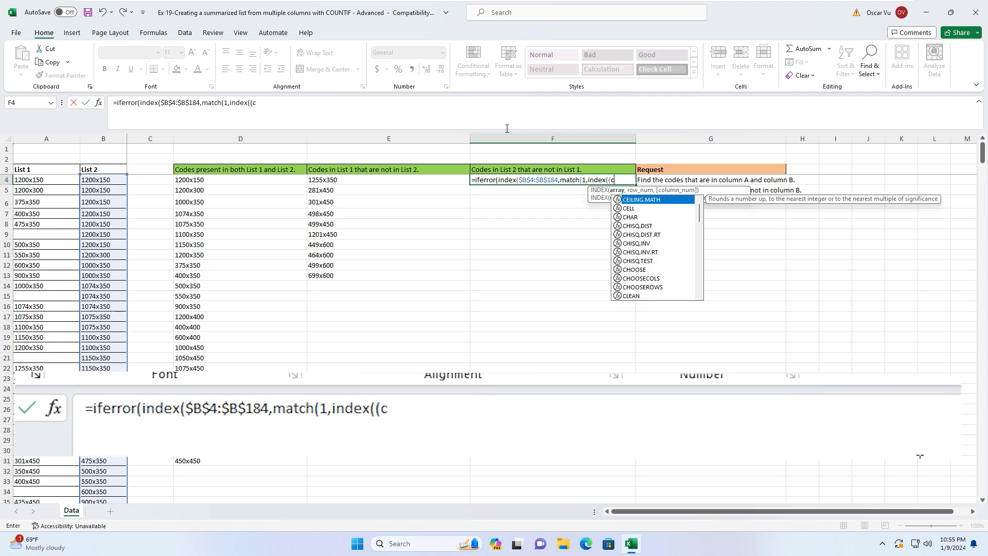
pyautogui.write('countif(')
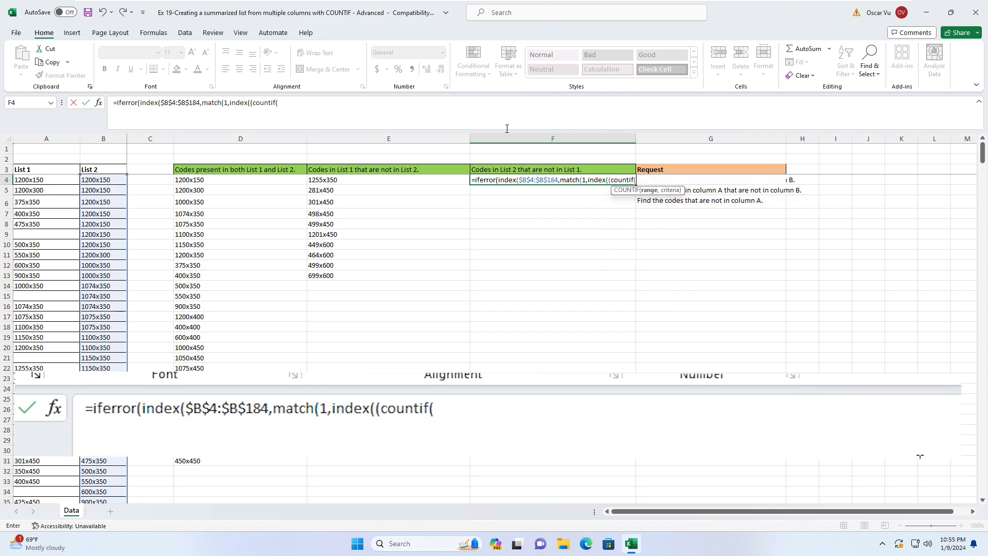
pyautogui.click(40, 179)
pyautogui.hotkey('ctrl', 'shift', 'Down')
pyautogui.hotkey('ctrl', 'shift', 'Down')
pyautogui.hotkey('ctrl', 'shift', 'Down')
pyautogui.hotkey('ctrl', 'shift', 'Down')
pyautogui.hotkey('ctrl', 'shift', 'Down')
pyautogui.hotkey('ctrl', 'shift', 'Down')
pyautogui.hotkey('ctrl', 'shift', 'Down')
pyautogui.hotkey('ctrl', 'shift', 'Down')
pyautogui.hotkey('ctrl', 'shift', 'Down')
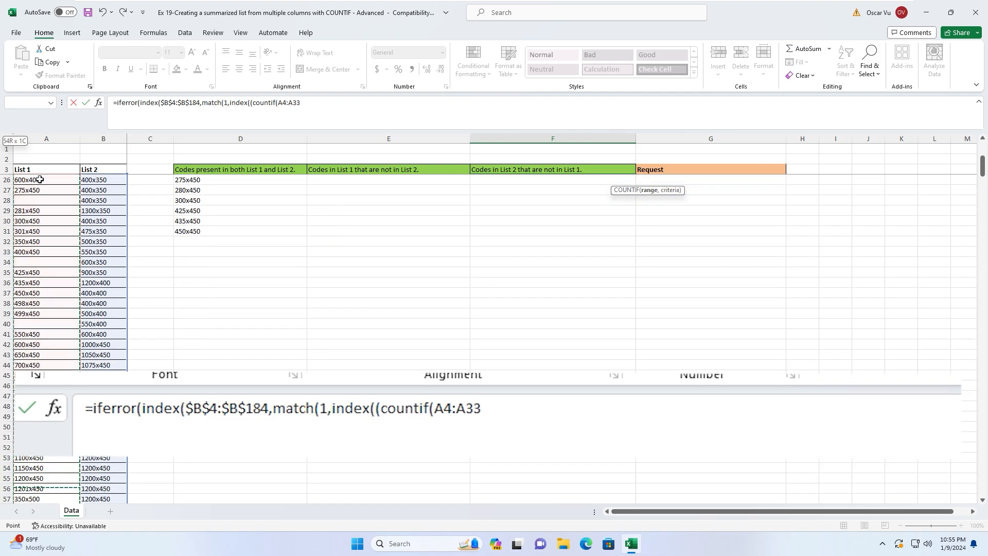
pyautogui.hotkey('ctrl', 'shift', 'Up')
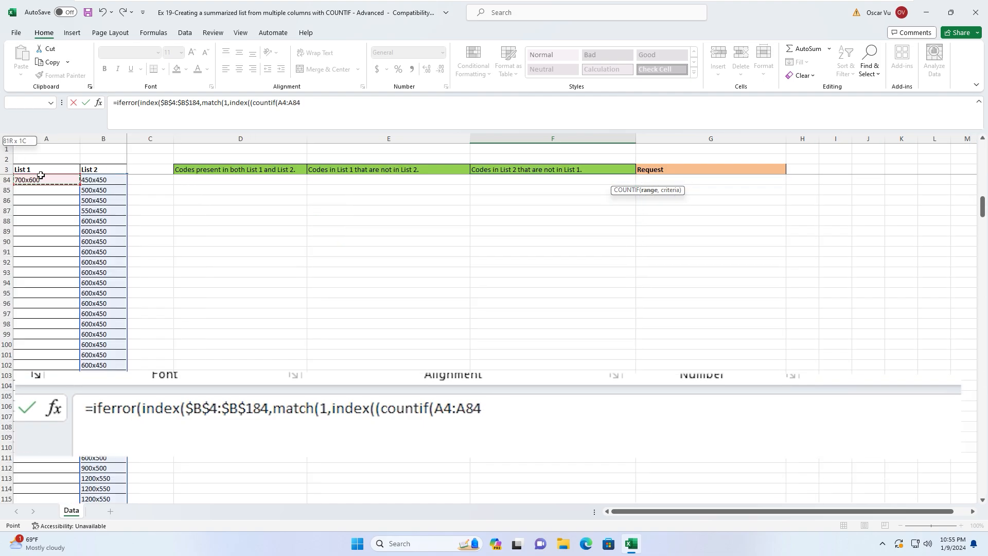
pyautogui.press('F4')
pyautogui.moveTo(982, 205); pyautogui.dragTo(985, 118)
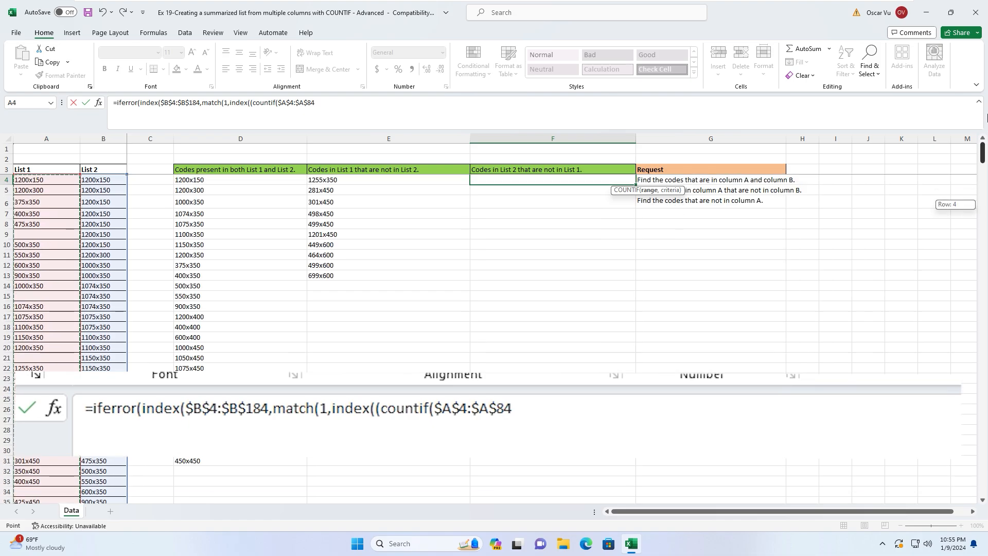
# - Use $B$4:$B$184 as criteria, require =0, and begin a second countif(
pyautogui.write(',')
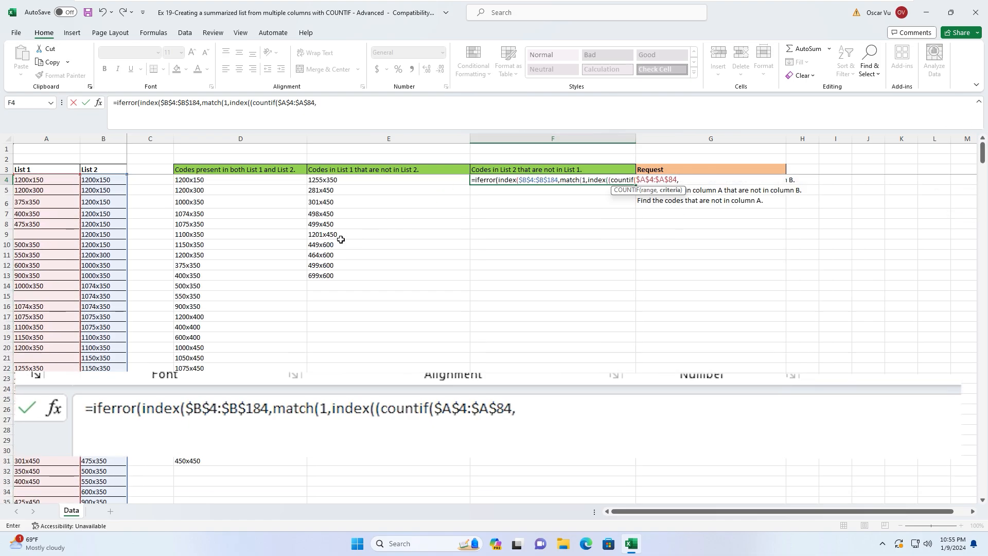
pyautogui.click(100, 180)
pyautogui.hotkey('ctrl', 'shift', 'Down')
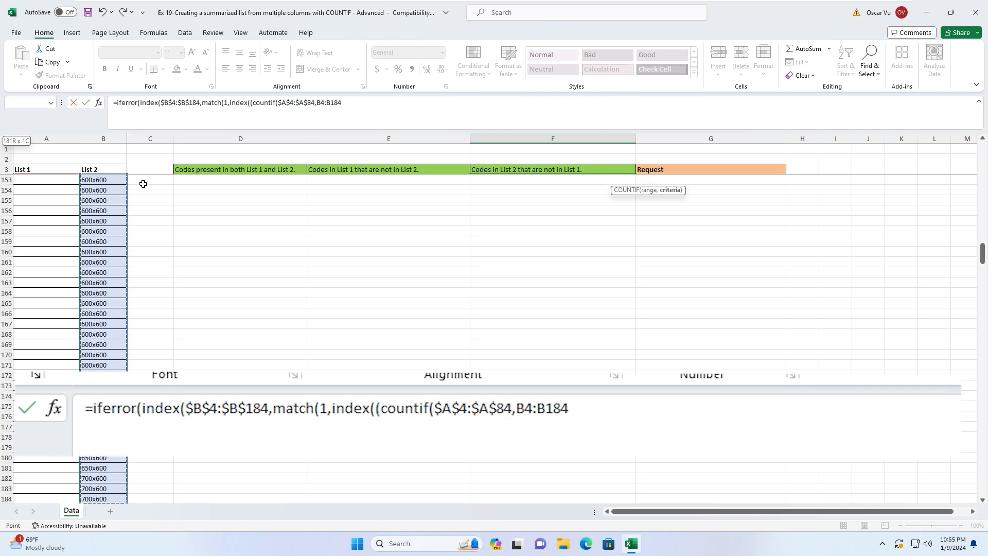
pyautogui.press('F4')
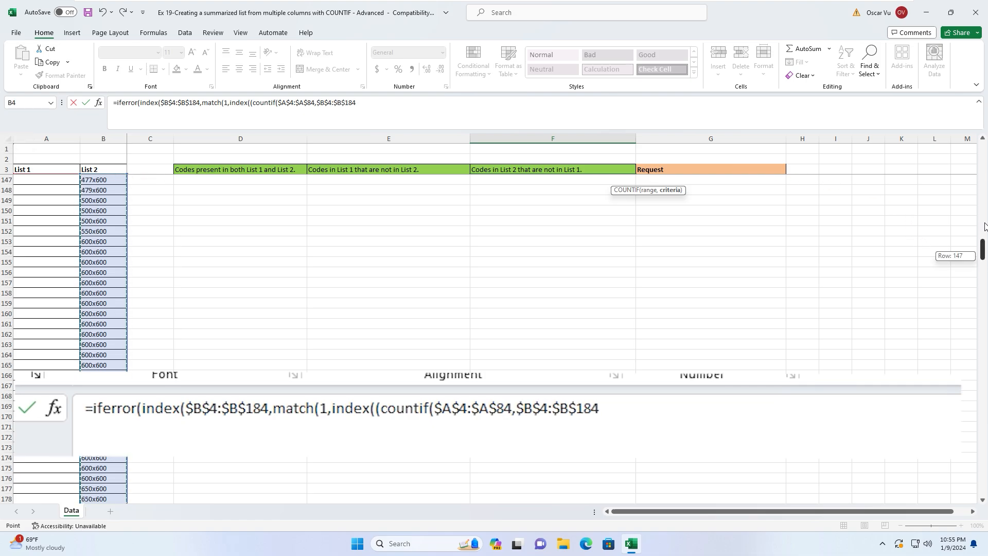
pyautogui.hotkey('ctrl', 'BackSpace')
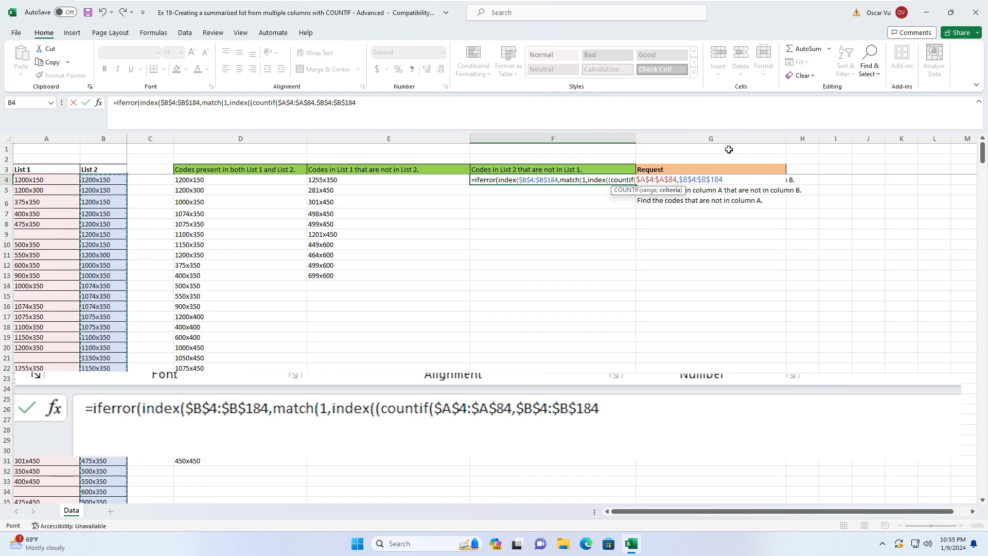
pyautogui.write(')=')
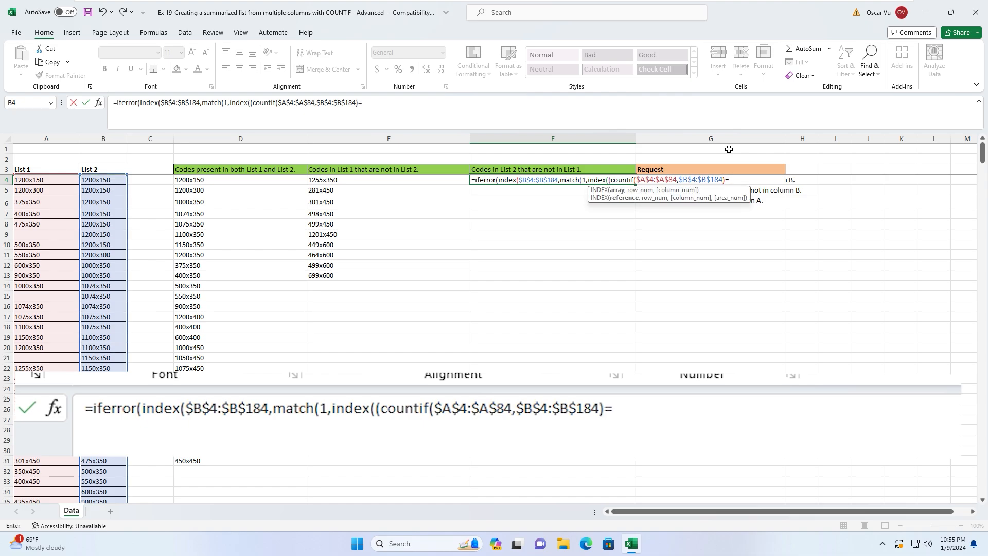
pyautogui.write('0')
pyautogui.write(')*(countif')
pyautogui.write('(')
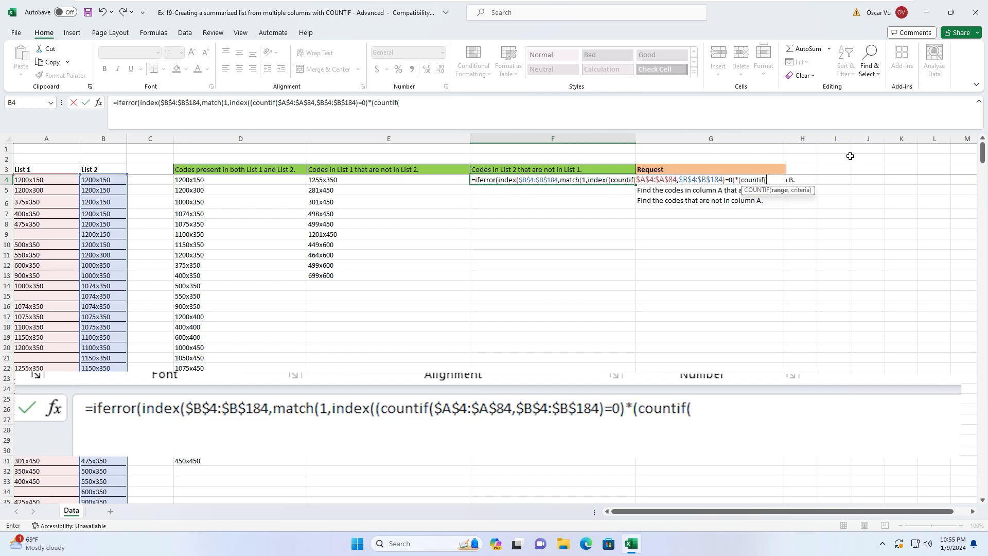
# - Set the second COUNTIF's range to the expanding reference $F$3:F3
pyautogui.click(501, 168)
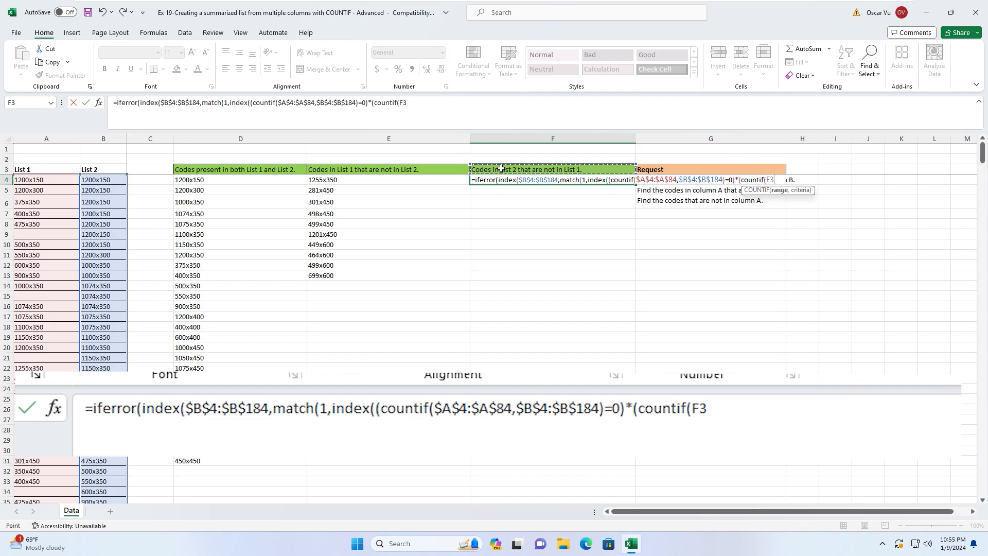
pyautogui.press('F8')
pyautogui.doubleClick(772, 179)
pyautogui.moveTo(772, 179); pyautogui.dragTo(767, 179)
pyautogui.press('F4')
pyautogui.click(792, 177)
# - Add $B$4:$B$184 as criteria and close the formula with )=0),0),0),0),"")
pyautogui.write(',')
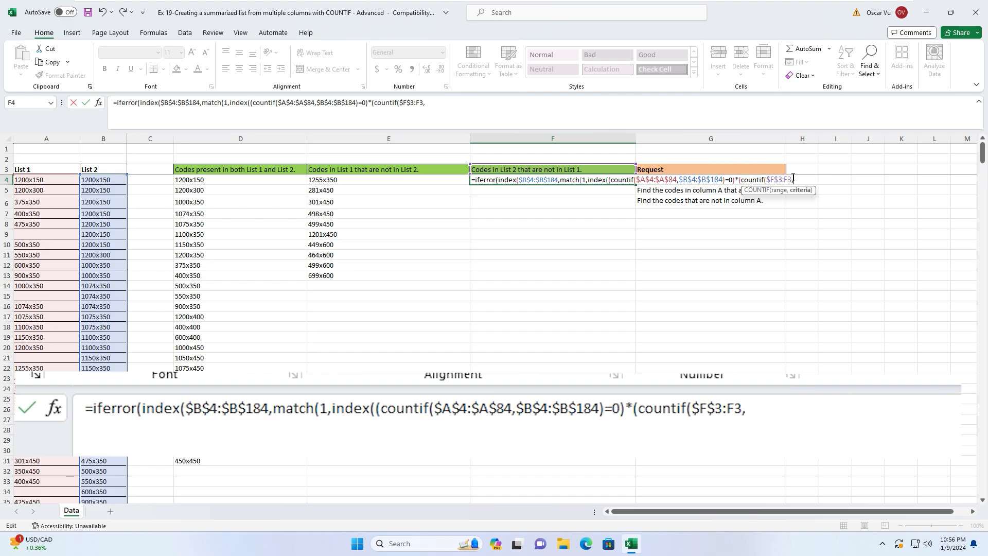
pyautogui.click(94, 177)
pyautogui.hotkey('ctrl', 'shift', 'Down')
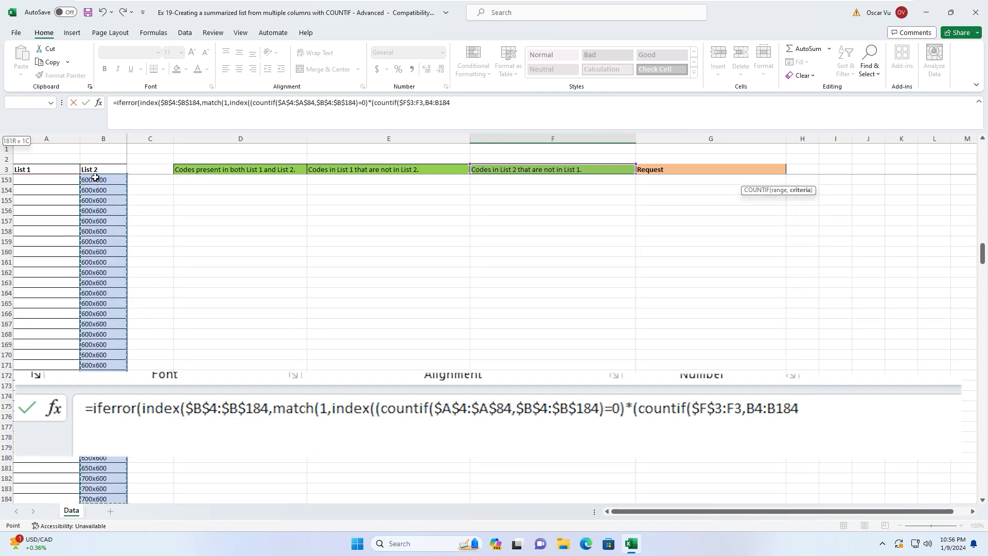
pyautogui.moveTo(983, 254); pyautogui.dragTo(982, 149)
pyautogui.press('F4')
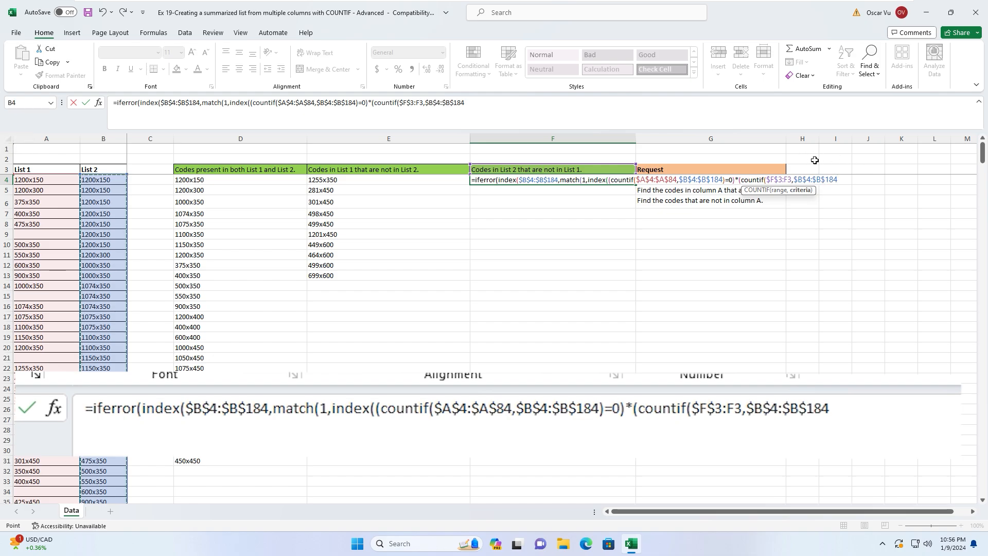
pyautogui.write(')')
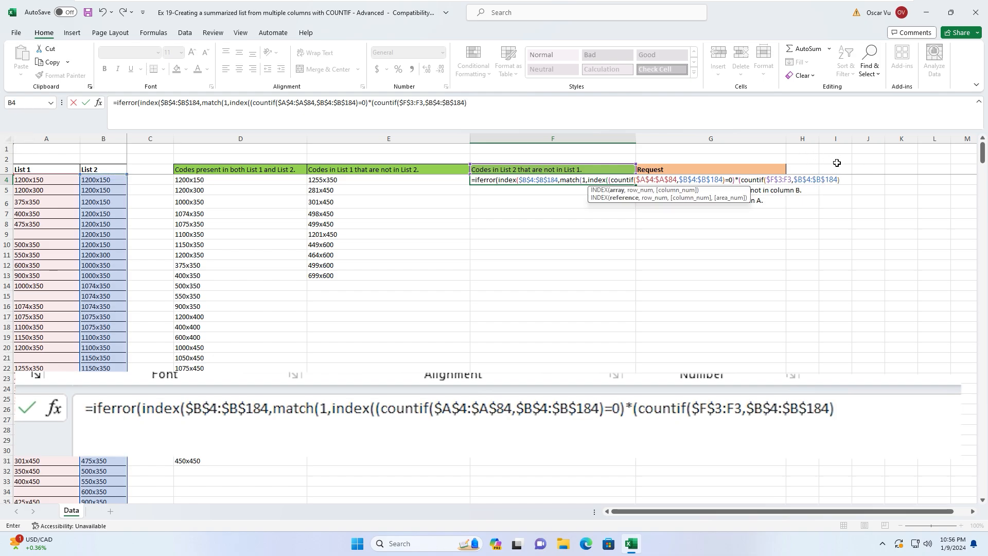
pyautogui.write('=0),')
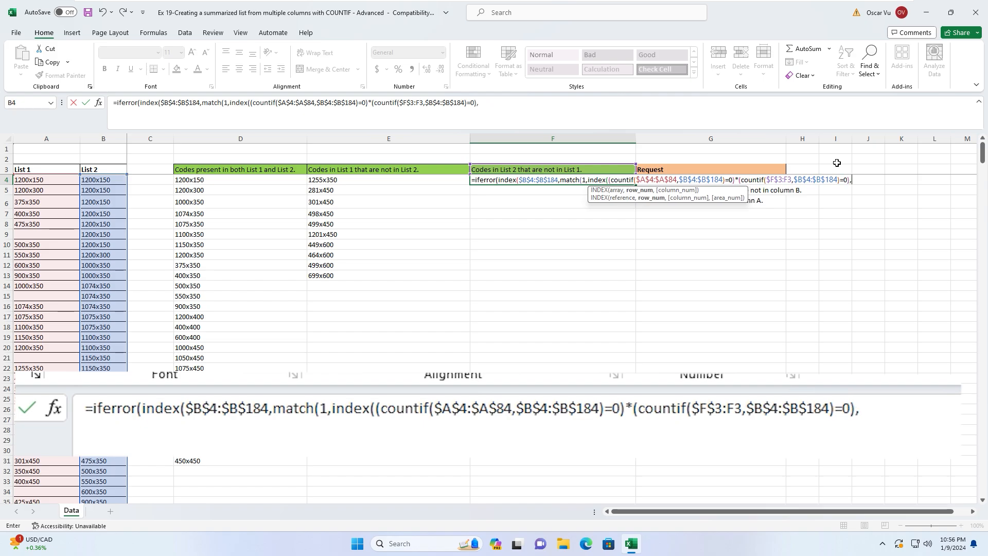
pyautogui.write('0)')
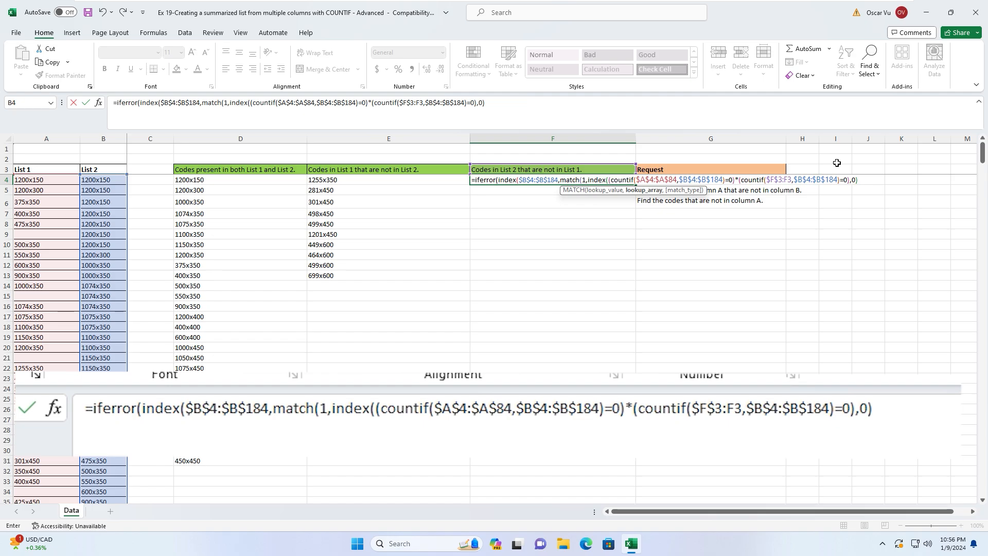
pyautogui.write(',')
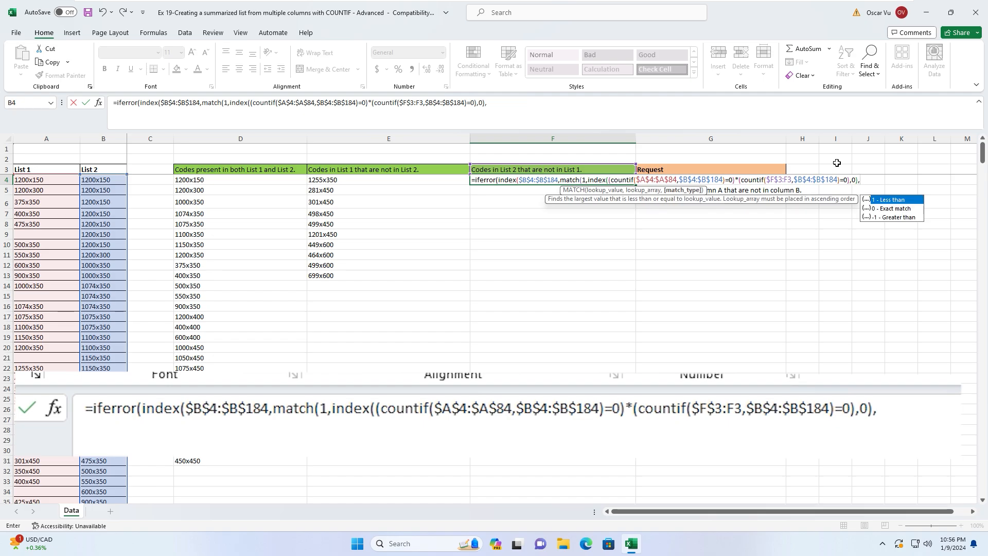
pyautogui.write('0)')
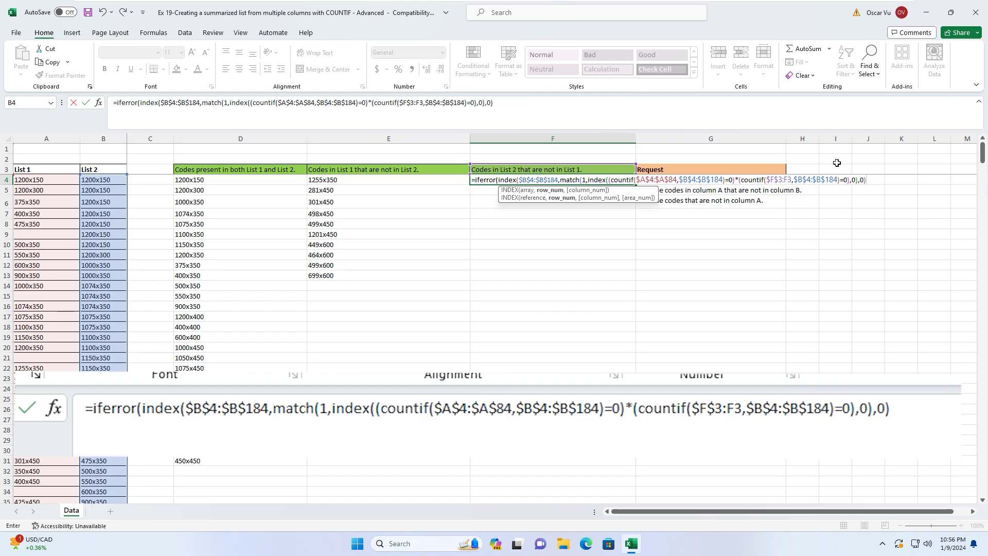
pyautogui.write(',')
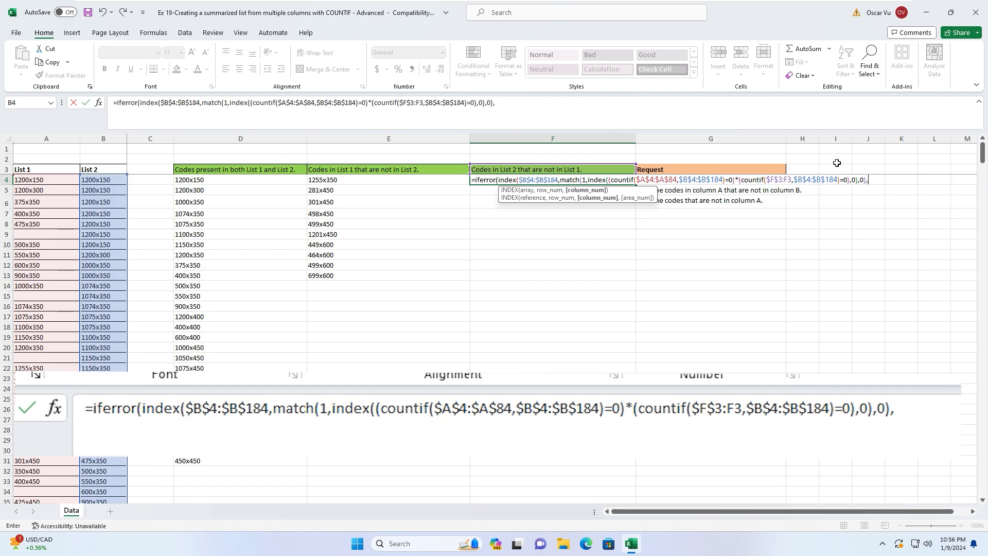
pyautogui.write('0)')
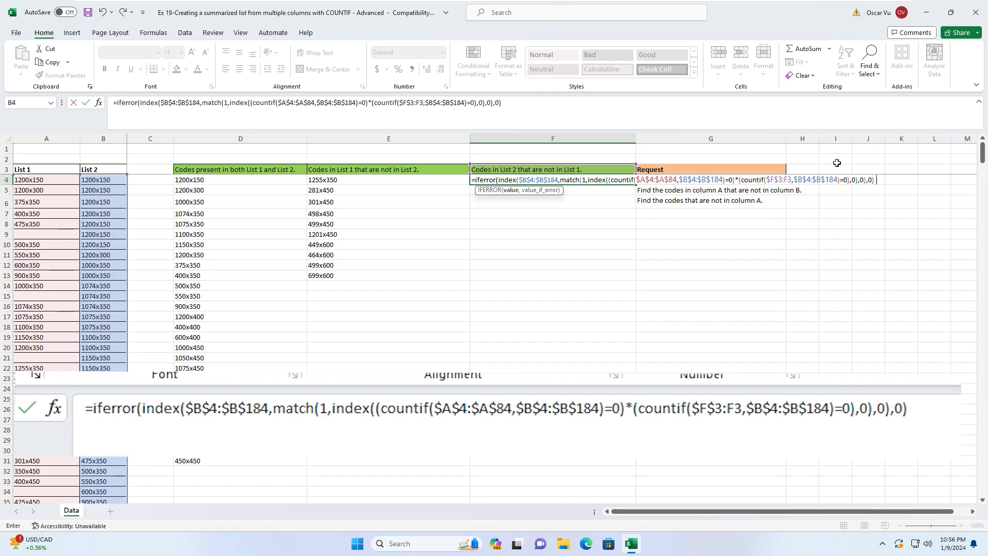
pyautogui.write(',"")')
# - Enter the finished F4 formula and paste it down F4:F183
pyautogui.press('Return')
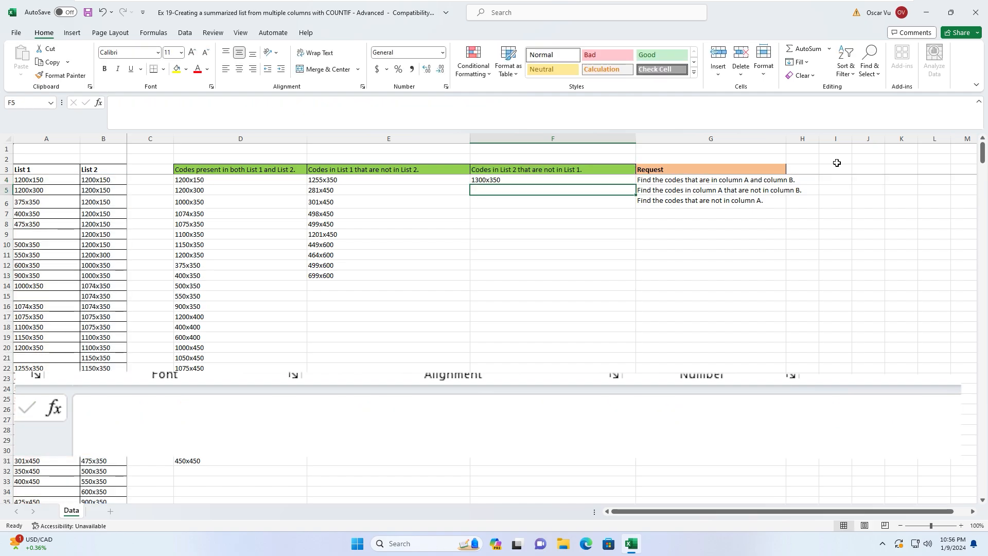
pyautogui.click(505, 178)
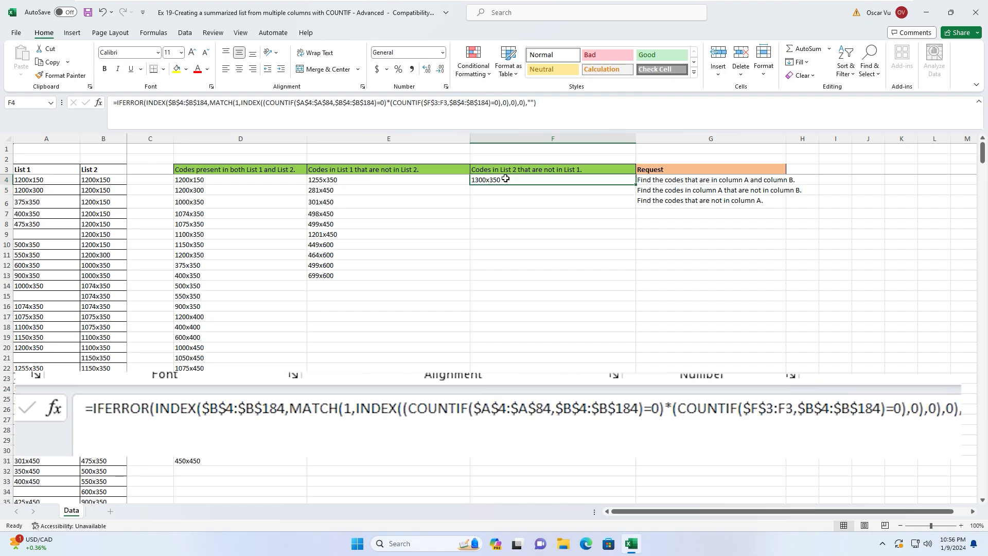
pyautogui.hotkey('ctrl', 'c')
pyautogui.press('Left')
pyautogui.hotkey('ctrl', 'Down')
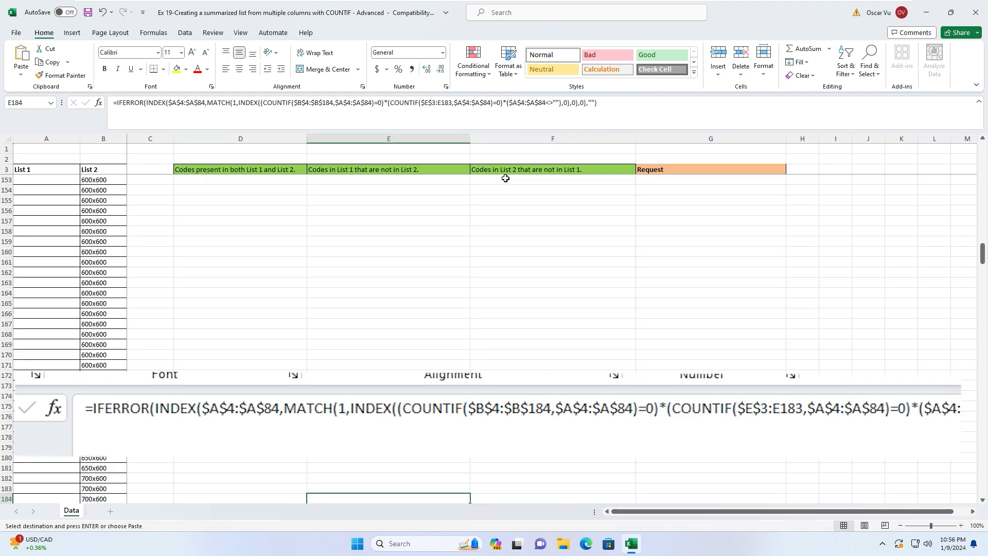
pyautogui.press('Right')
pyautogui.hotkey('ctrl', 'shift', 'Up')
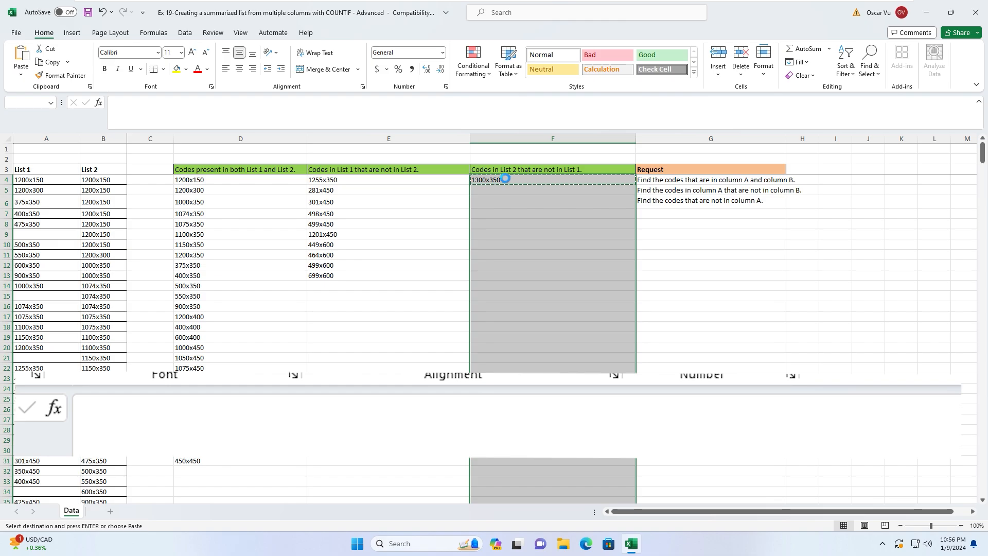
pyautogui.press('Return')
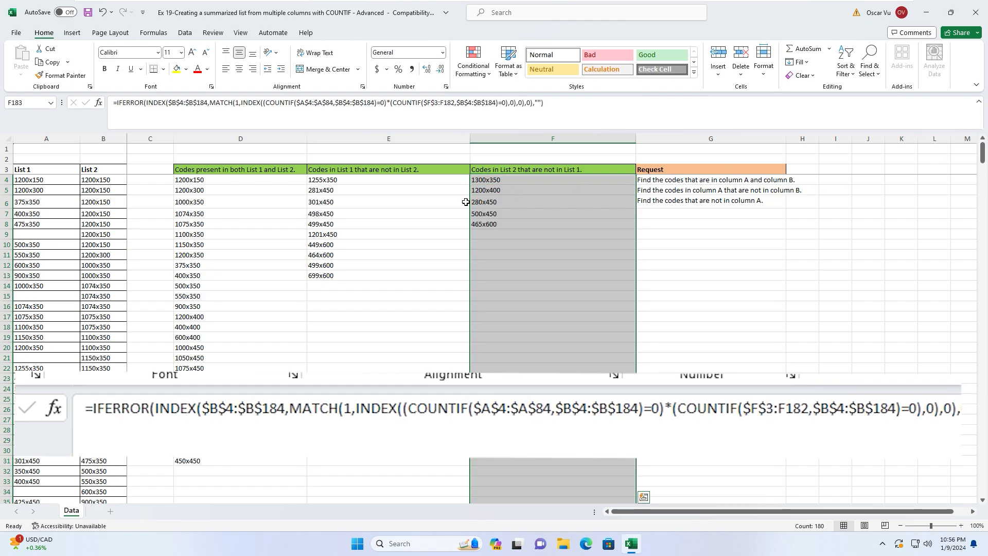
pyautogui.click(417, 238)
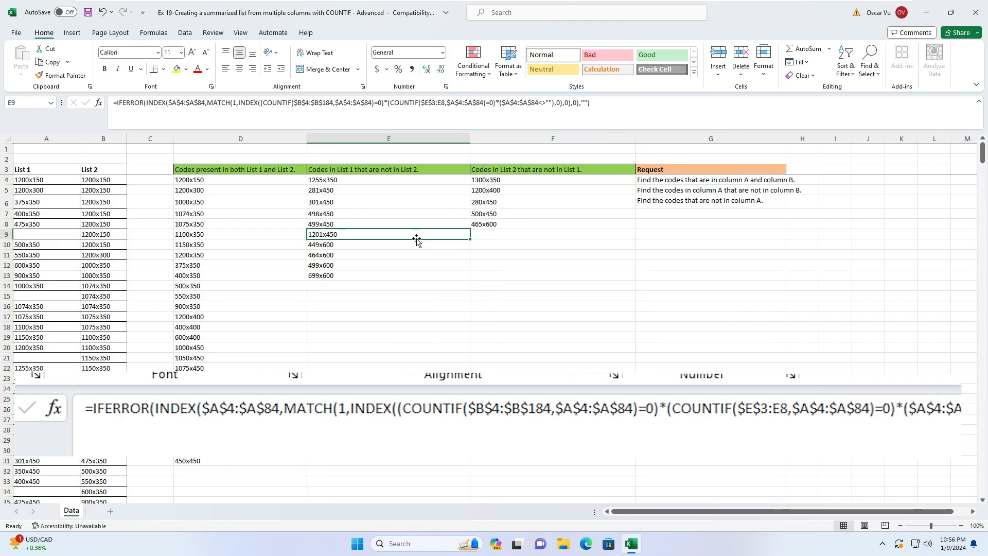
pyautogui.click(364, 276)
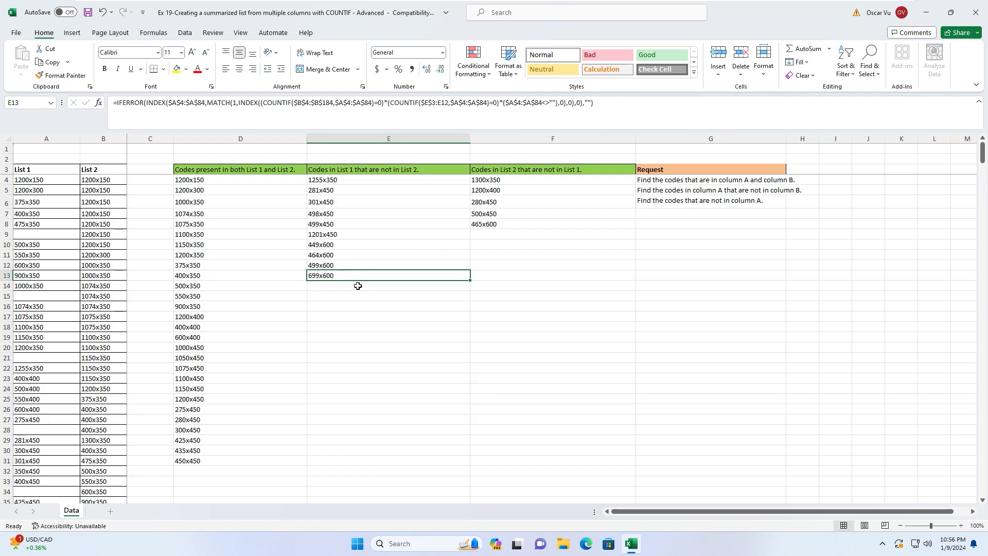
pyautogui.click(358, 285)
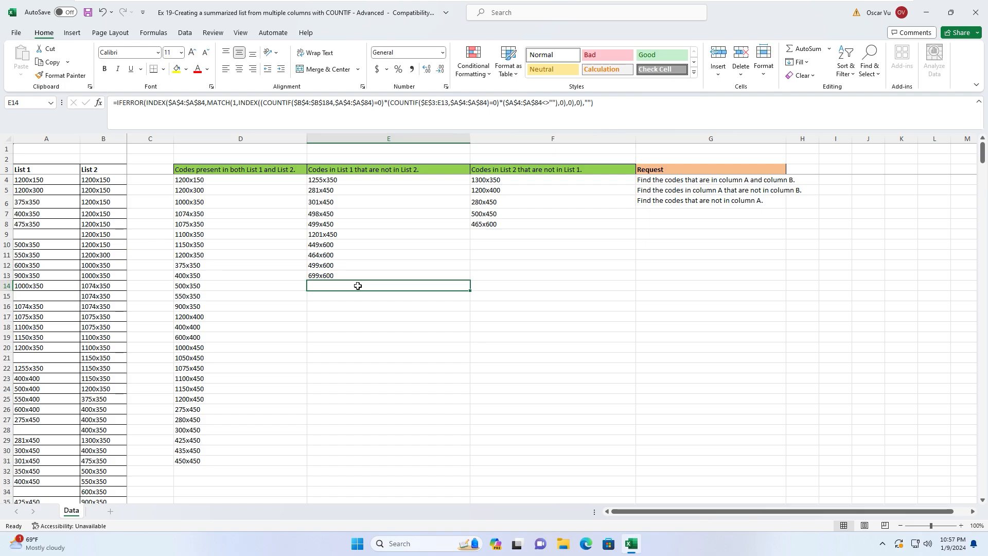
pyautogui.click(329, 234)
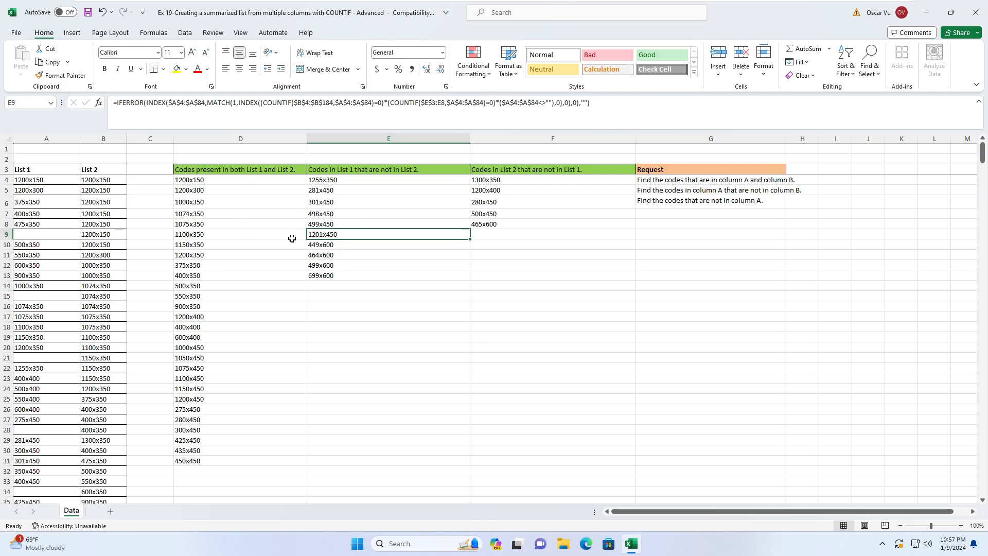
pyautogui.click(256, 242)
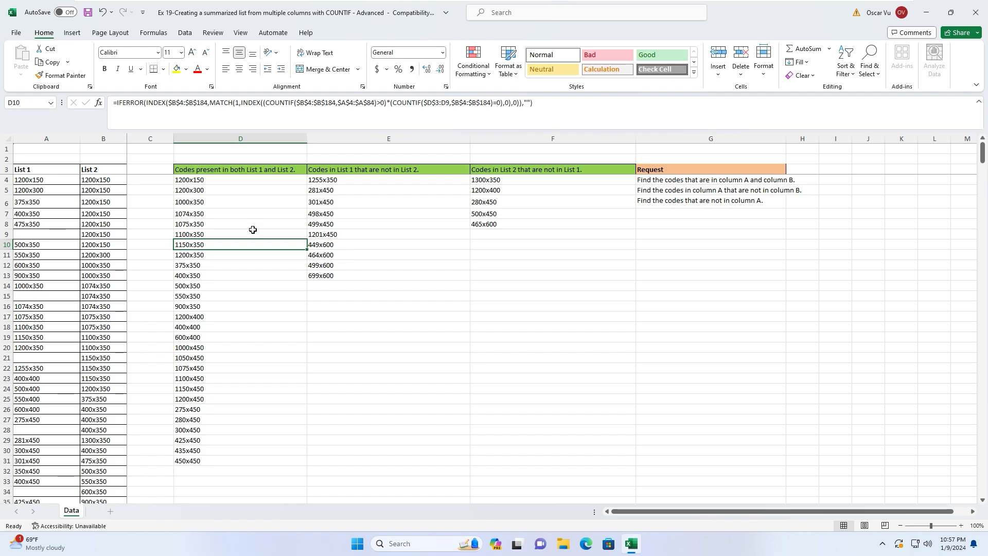
pyautogui.click(151, 263)
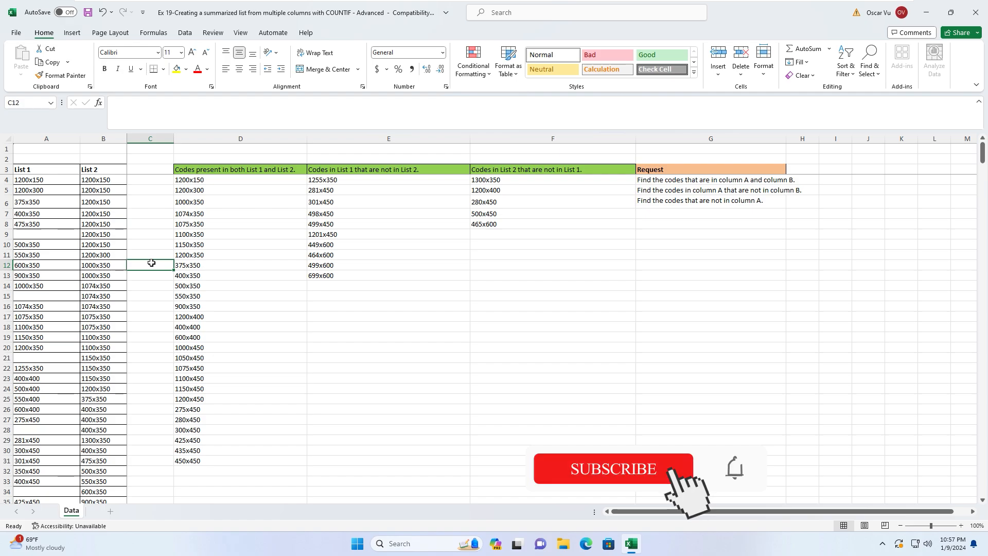